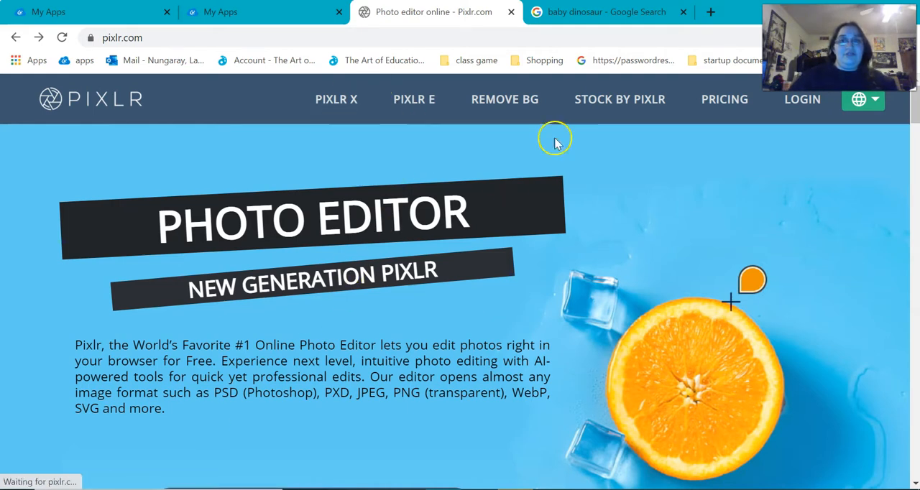
- Open the Pixlr E editor and create a blank untitled Full HD image of 1920 x 1080 px
{"action": "left_click", "coordinate": [415, 97]}
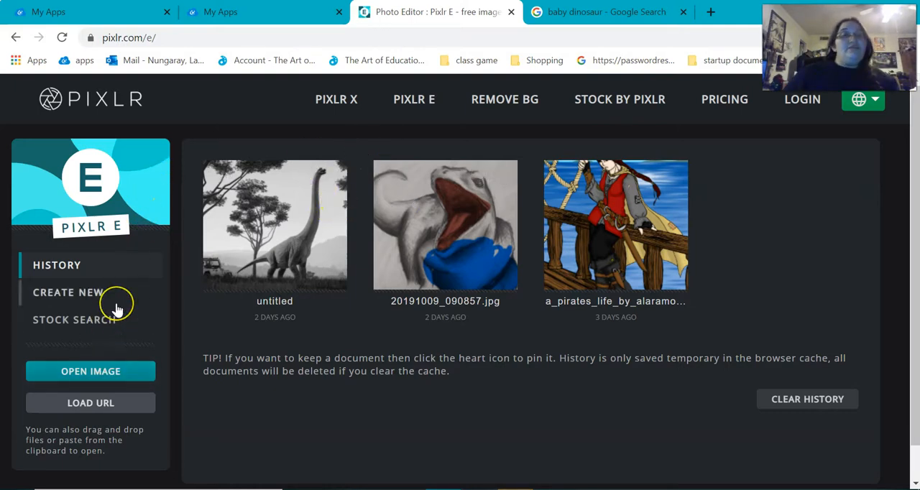
{"action": "left_click", "coordinate": [81, 306]}
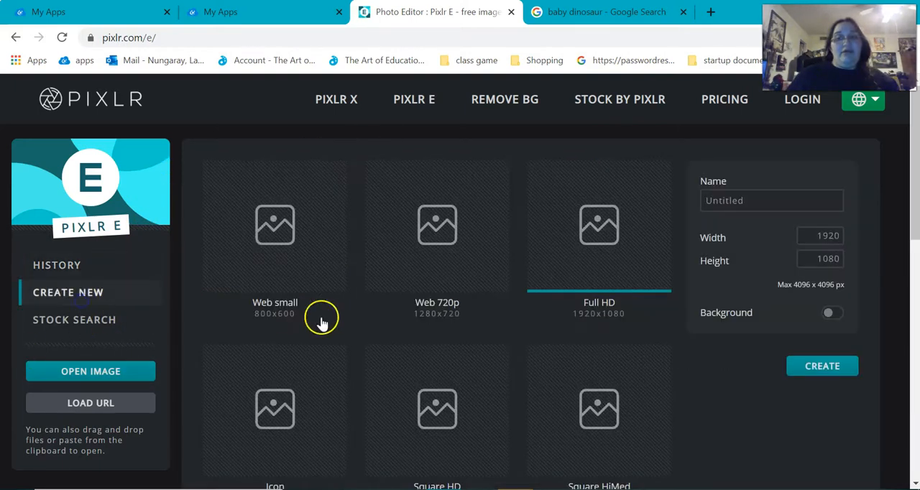
{"action": "left_click", "coordinate": [845, 374]}
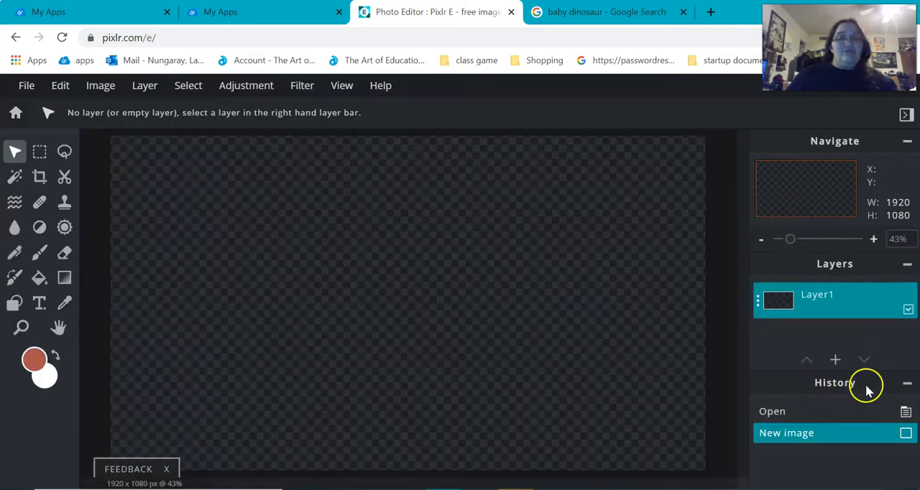
- Open the photo WIN_20201203_22_29_30_Pro from the Camera Roll folder in Pictures
{"action": "left_click", "coordinate": [28, 86]}
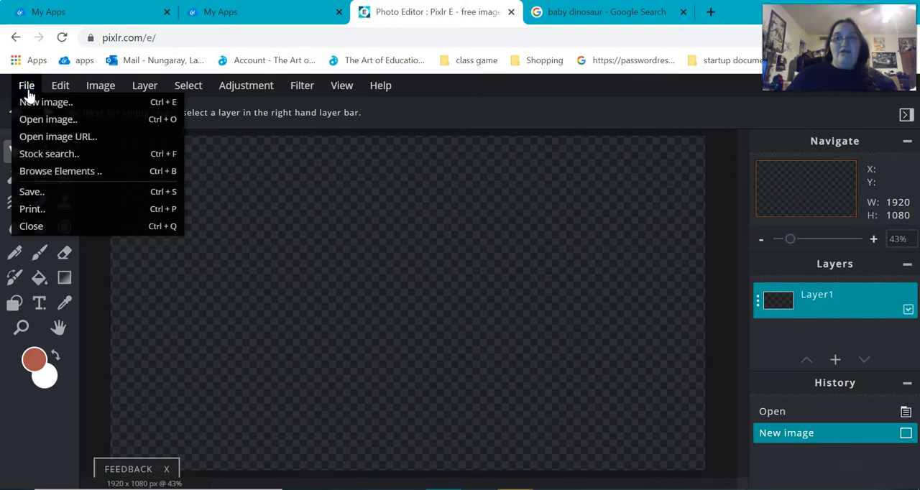
{"action": "left_click", "coordinate": [45, 122]}
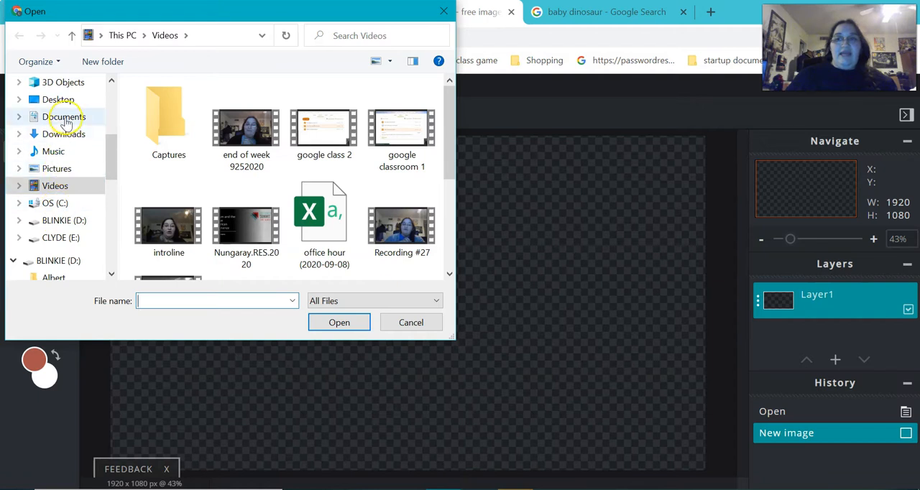
{"action": "scroll", "coordinate": [80, 201], "scroll_direction": "down", "scroll_amount": 1}
{"action": "scroll", "coordinate": [83, 208], "scroll_direction": "up", "scroll_amount": 3}
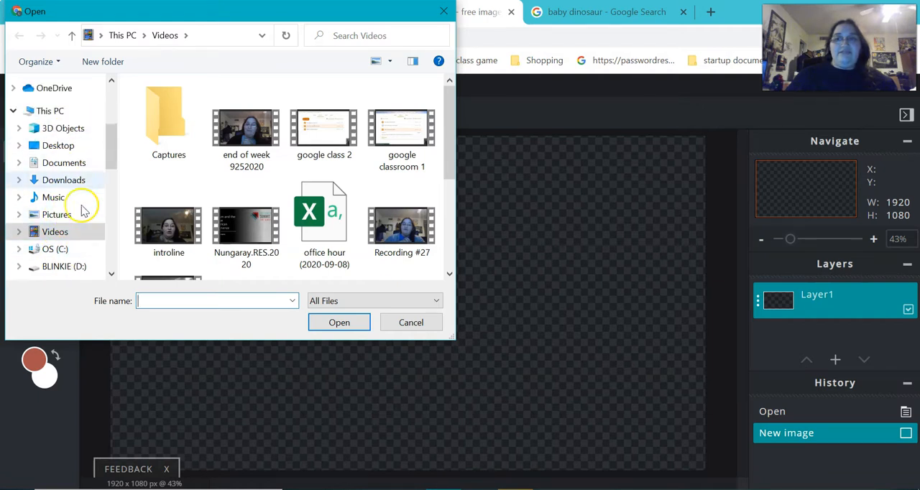
{"action": "scroll", "coordinate": [72, 140], "scroll_direction": "down", "scroll_amount": 1}
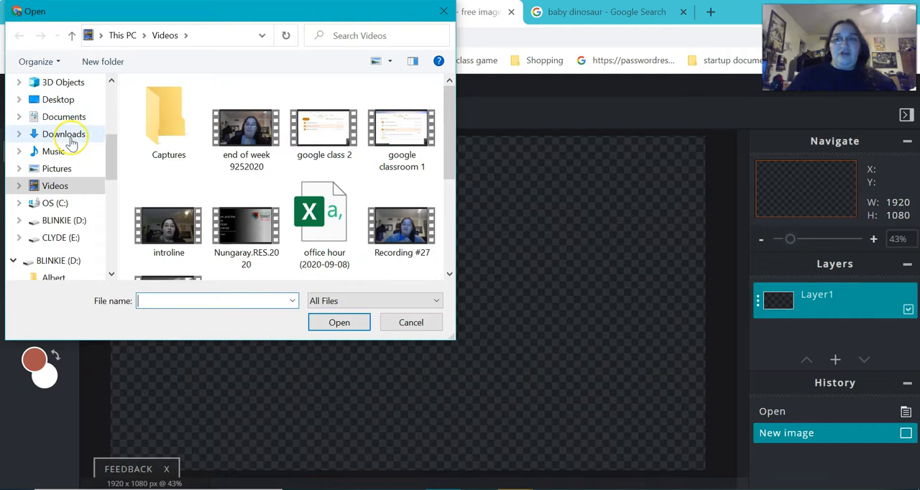
{"action": "scroll", "coordinate": [73, 148], "scroll_direction": "down", "scroll_amount": 2}
{"action": "scroll", "coordinate": [75, 153], "scroll_direction": "up", "scroll_amount": 4}
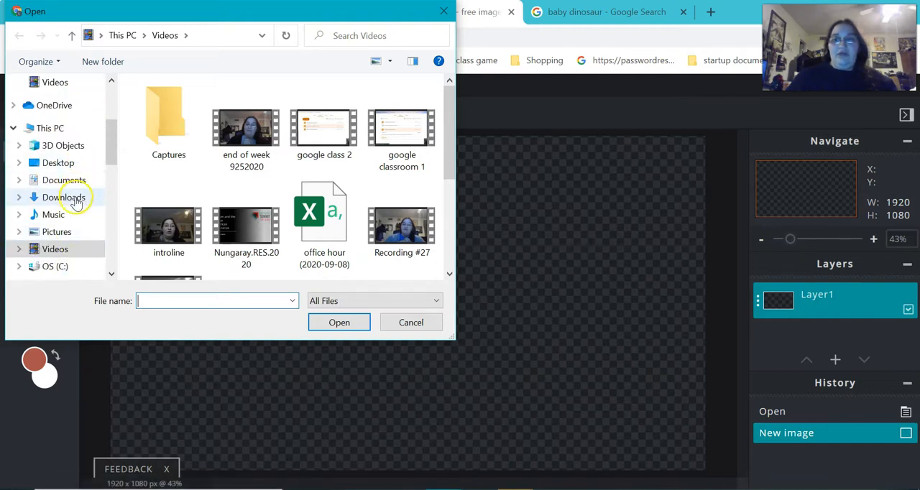
{"action": "left_click", "coordinate": [66, 231]}
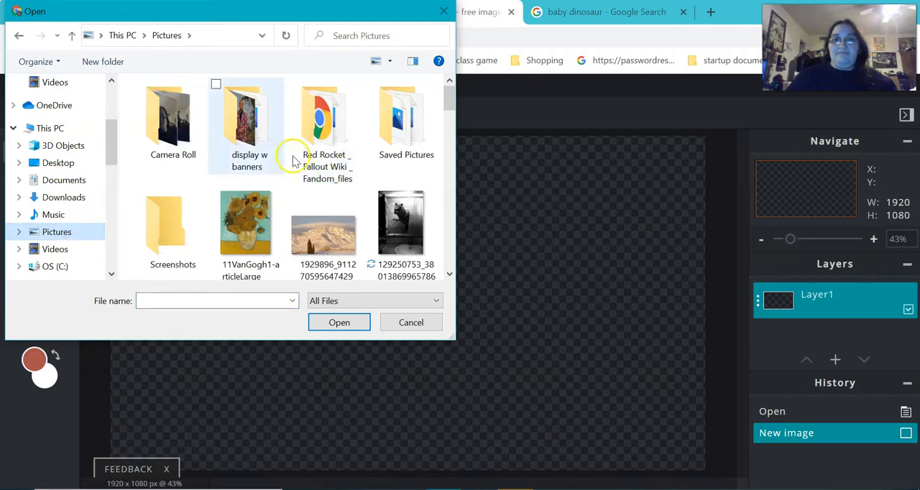
{"action": "double_click", "coordinate": [172, 119]}
{"action": "scroll", "coordinate": [338, 187], "scroll_direction": "down", "scroll_amount": 1}
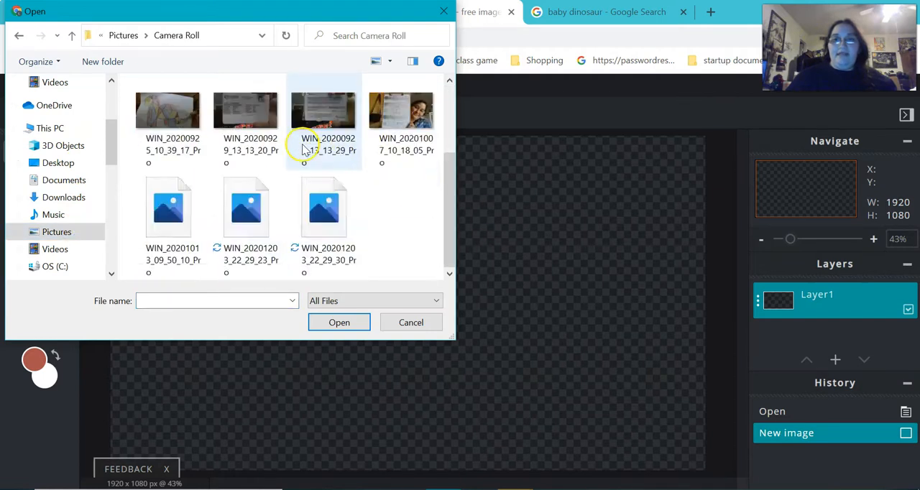
{"action": "left_click", "coordinate": [334, 237]}
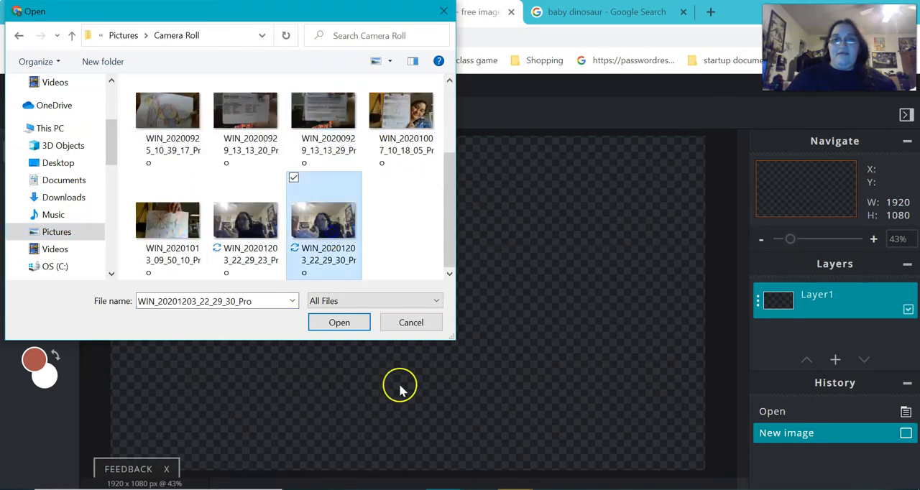
{"action": "left_click", "coordinate": [351, 324]}
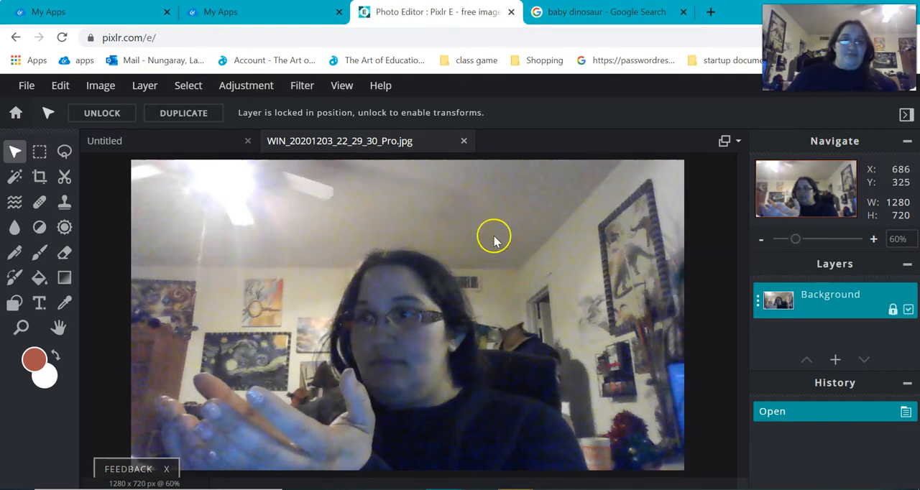
- Switch to the baby dinosaur Google search, open the hatching dinosaur picture at full size and copy the image
{"action": "left_click", "coordinate": [596, 13]}
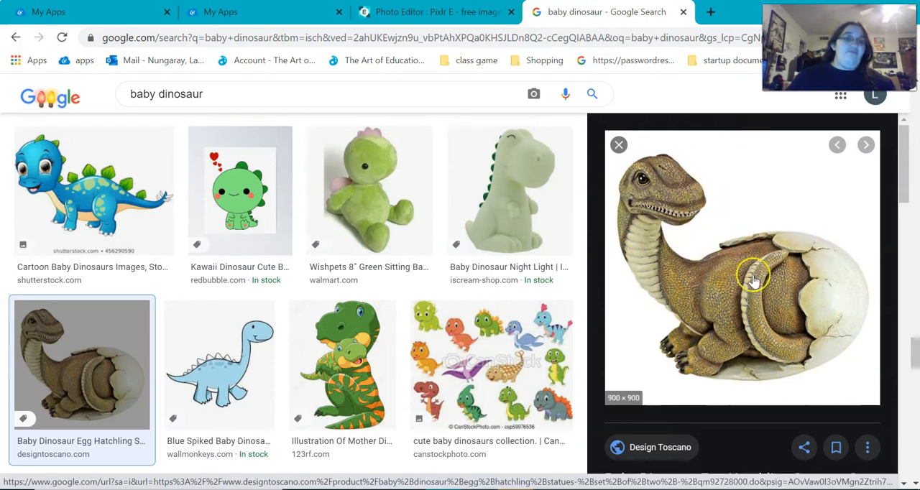
{"action": "right_click", "coordinate": [671, 261]}
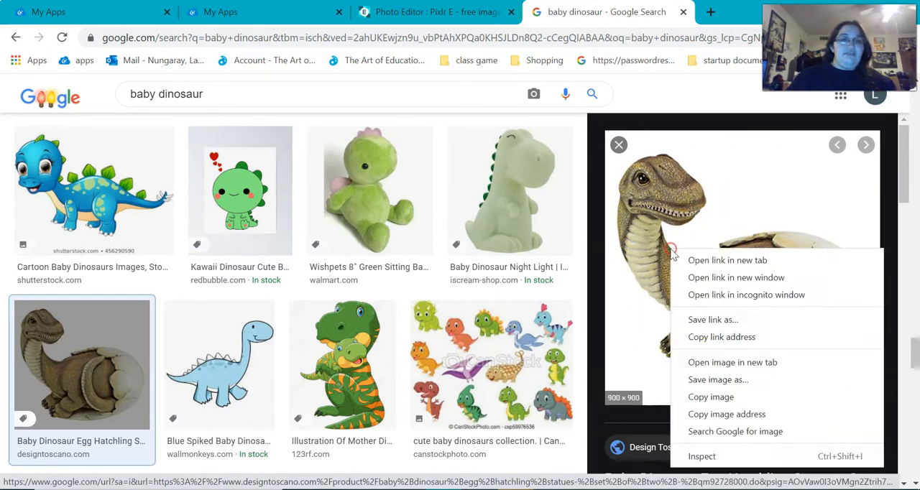
{"action": "left_click", "coordinate": [733, 362]}
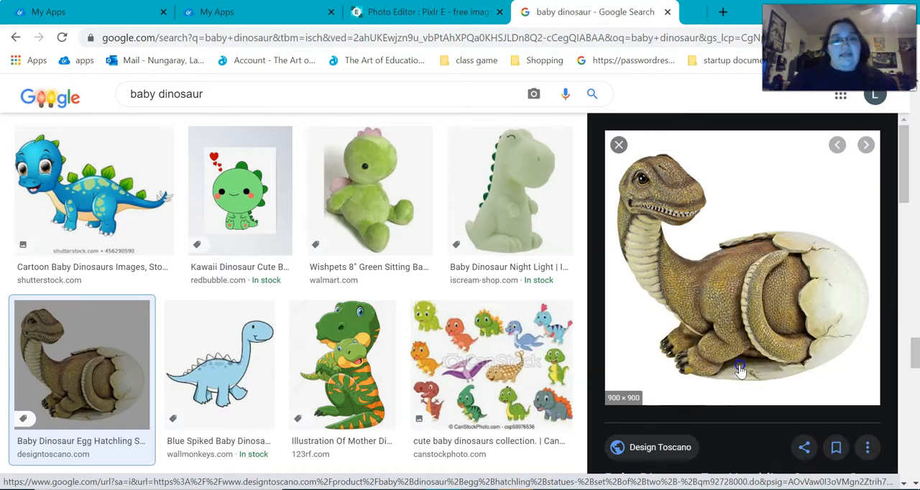
{"action": "left_click", "coordinate": [647, 11]}
{"action": "right_click", "coordinate": [527, 254]}
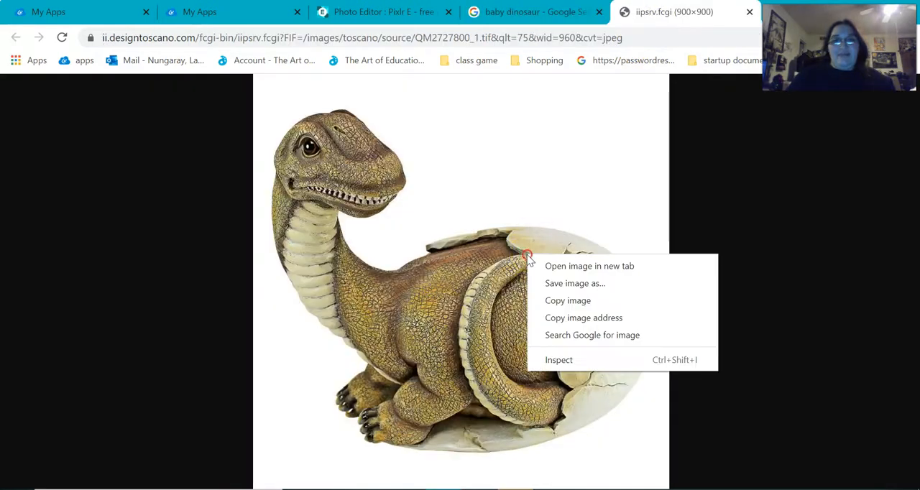
{"action": "left_click", "coordinate": [568, 301]}
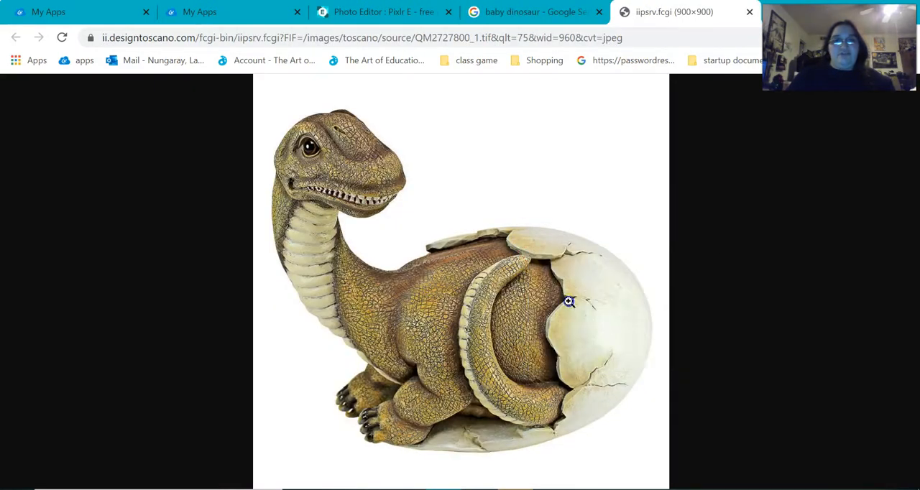
- Return to Pixlr E and paste the dinosaur image into the photo, allowing the site to access the clipboard
{"action": "left_click", "coordinate": [437, 14]}
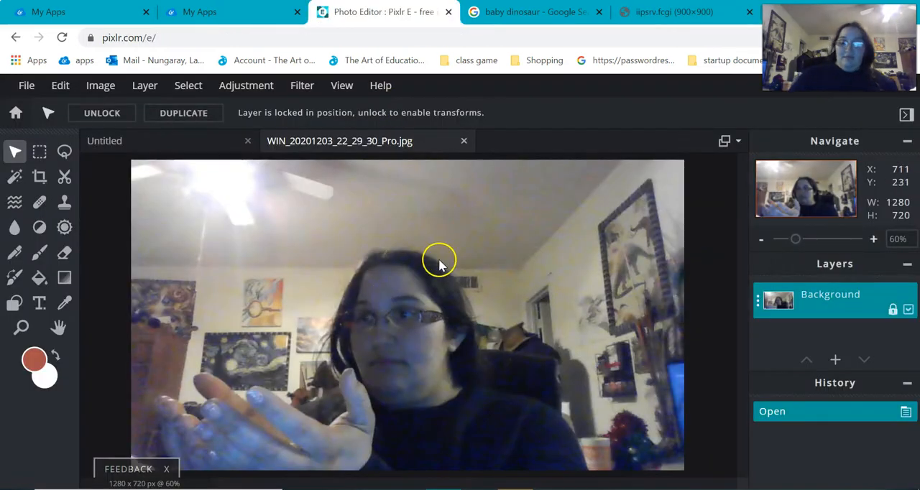
{"action": "left_click", "coordinate": [62, 85]}
{"action": "left_click", "coordinate": [68, 190]}
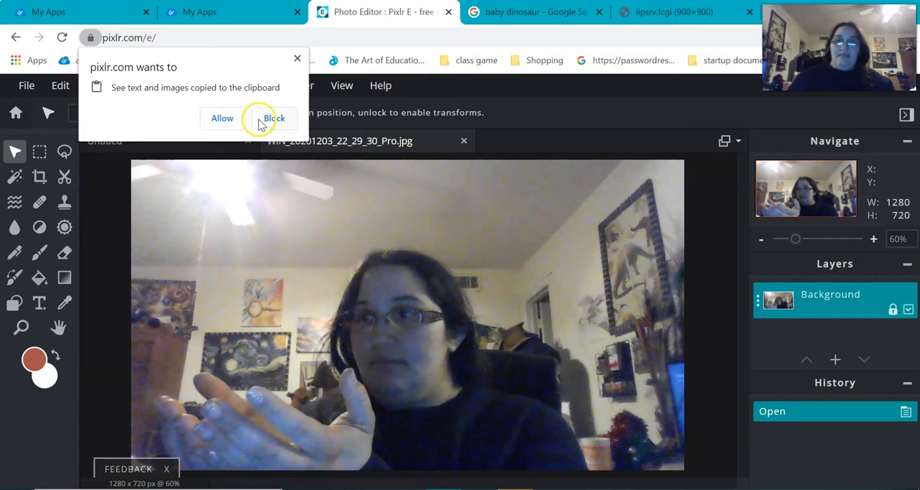
{"action": "left_click", "coordinate": [222, 119]}
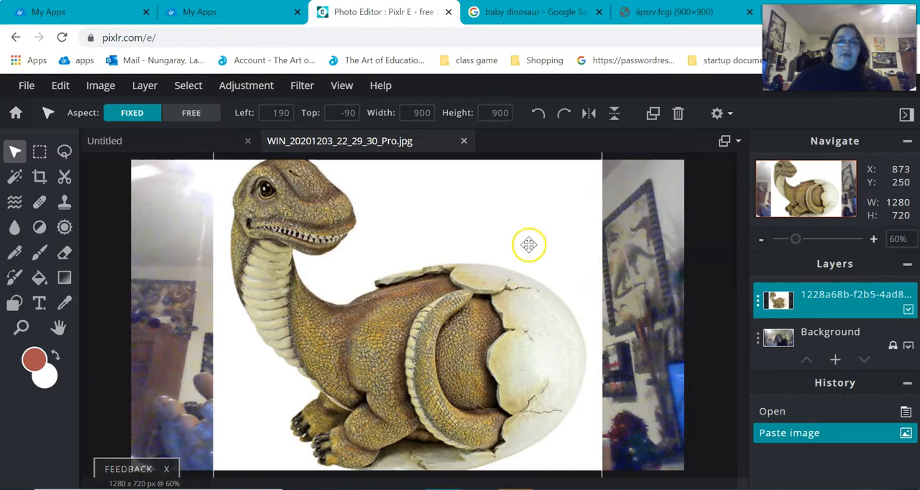
- Scale the pasted dinosaur layer down to about 487 x 487 px and position it over the hands in the photo
{"action": "left_click", "coordinate": [20, 152]}
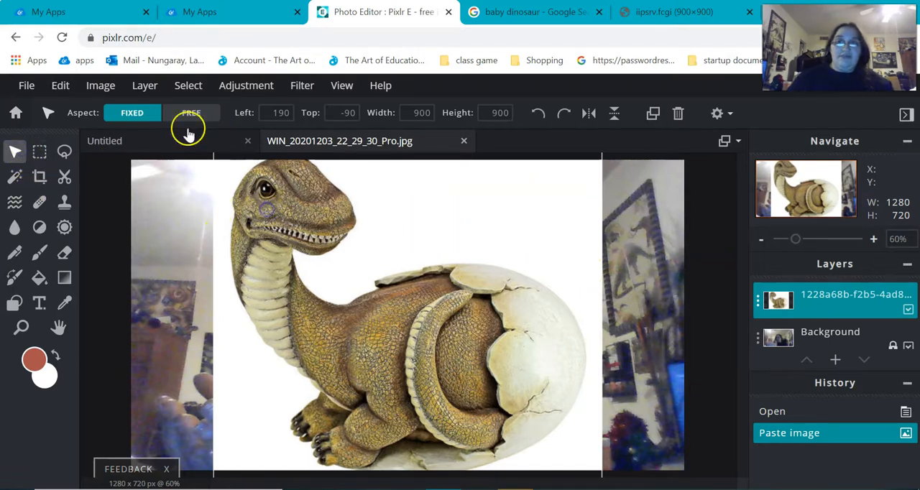
{"action": "left_click_drag", "start_coordinate": [312, 238], "coordinate": [309, 272]}
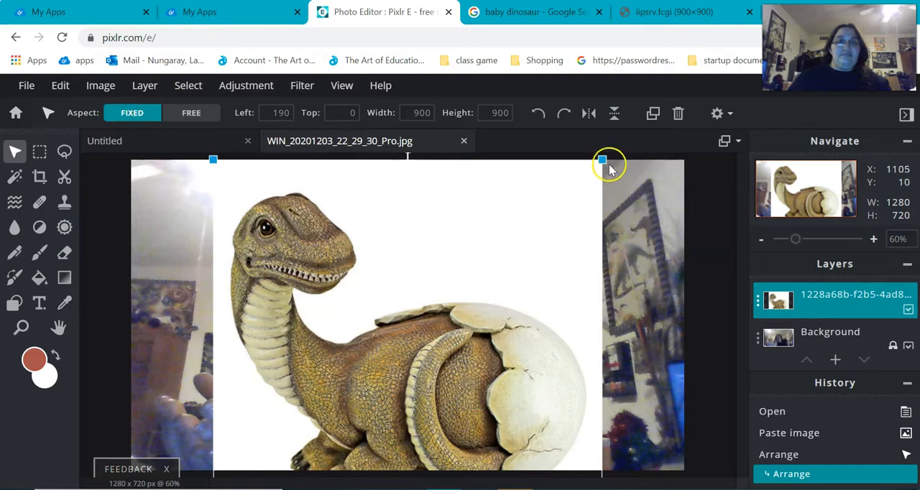
{"action": "left_click_drag", "start_coordinate": [602, 160], "coordinate": [407, 354]}
{"action": "left_click_drag", "start_coordinate": [279, 339], "coordinate": [242, 309]}
{"action": "left_click_drag", "start_coordinate": [351, 275], "coordinate": [366, 263]}
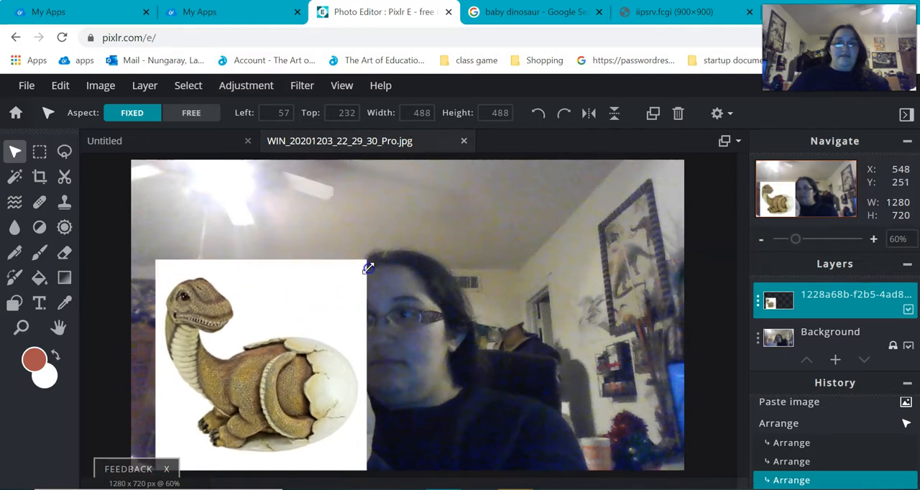
{"action": "mouse_move", "coordinate": [298, 370]}
{"action": "left_mouse_down"}
{"action": "mouse_move", "coordinate": [285, 372]}
{"action": "mouse_move", "coordinate": [293, 367]}
{"action": "left_mouse_up"}
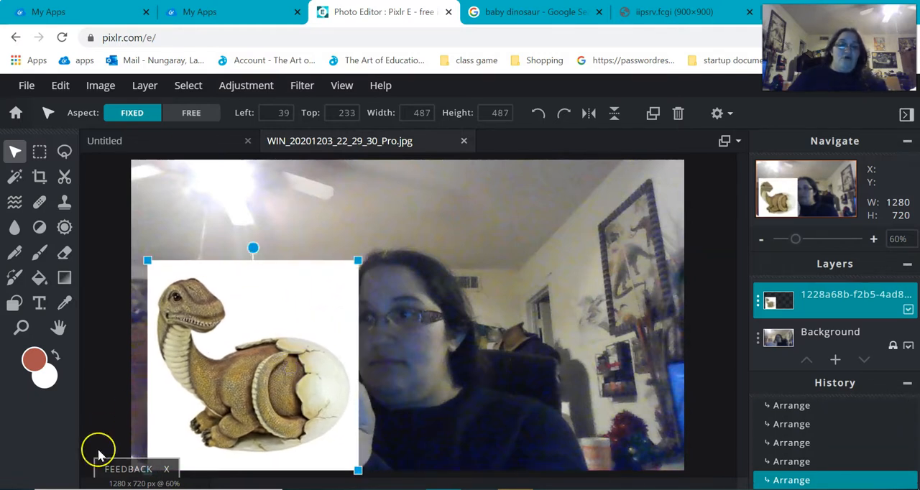
- Select the white background around the dinosaur with the Wand, try clearing the selection, and undo the clear
{"action": "left_click", "coordinate": [13, 180]}
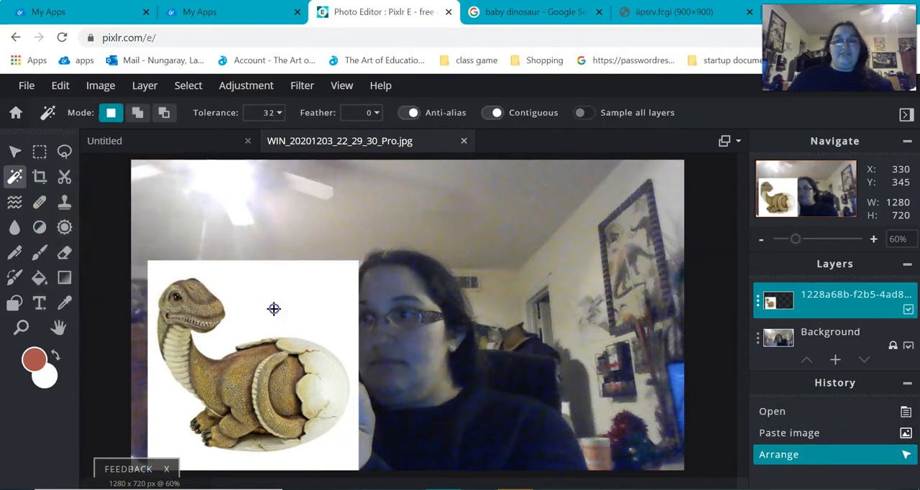
{"action": "left_click", "coordinate": [274, 309]}
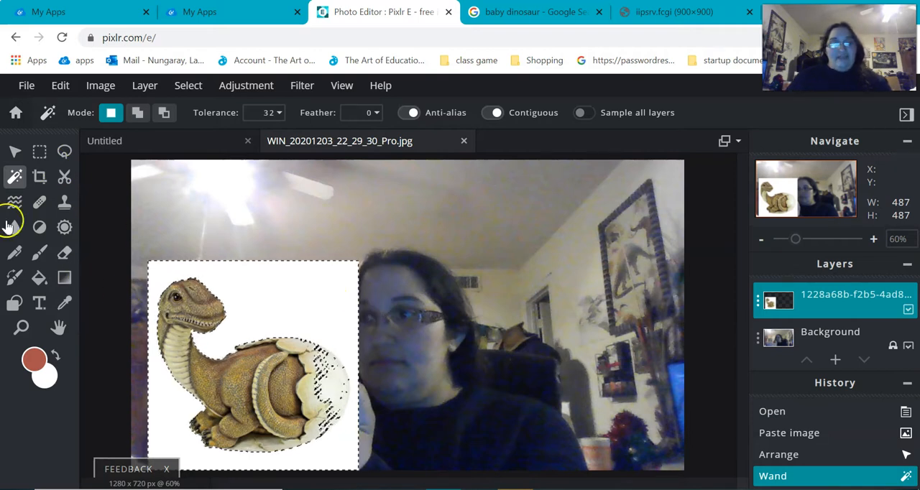
{"action": "key", "text": "Delete"}
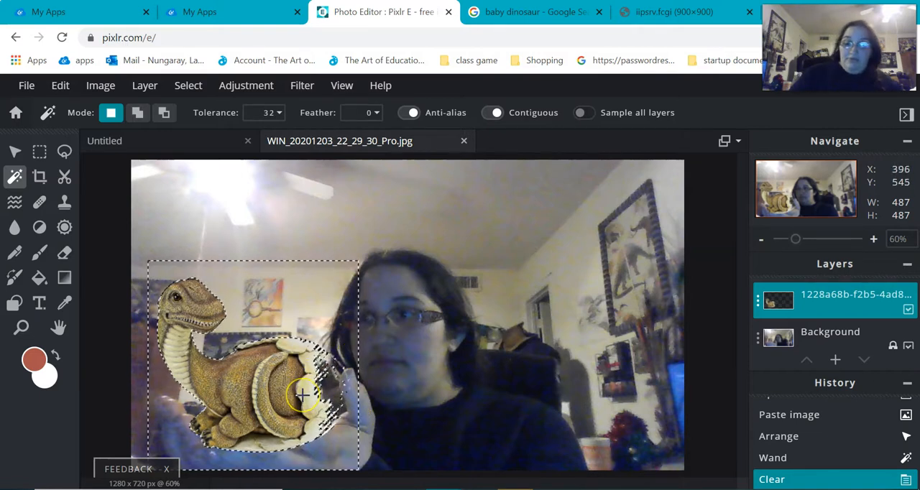
{"action": "key", "text": "ctrl+z"}
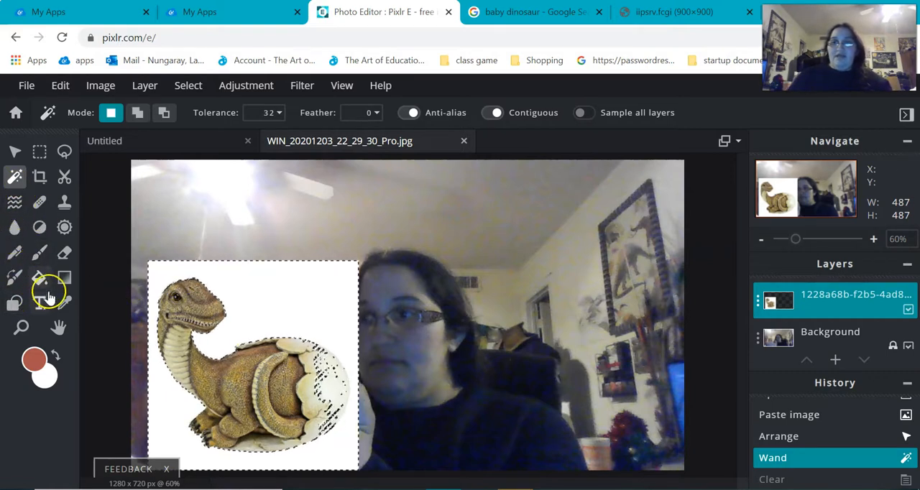
- Activate the Eraser, dismiss the advertisement and set the brush size to 147 px
{"action": "left_click", "coordinate": [63, 259]}
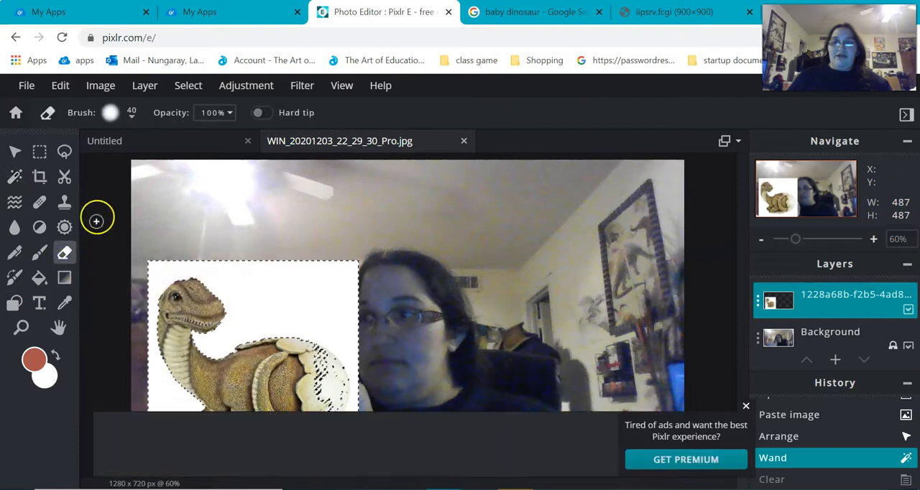
{"action": "left_click", "coordinate": [746, 408]}
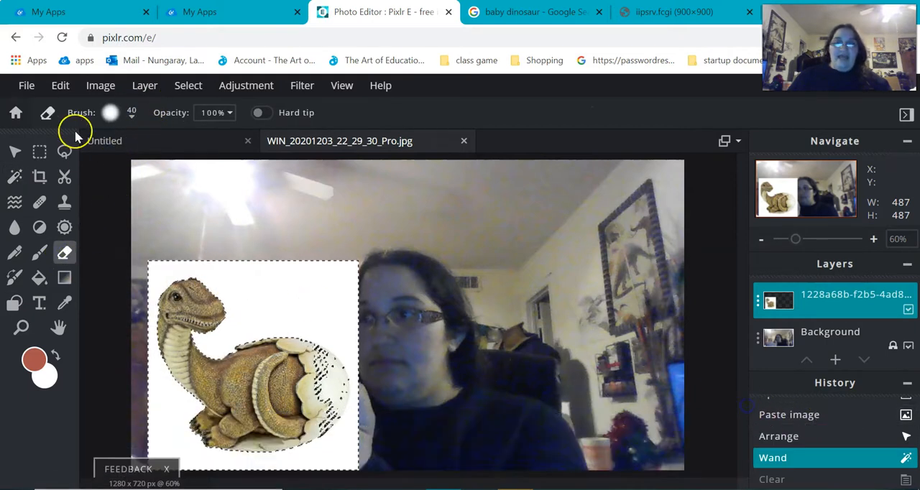
{"action": "left_click", "coordinate": [132, 117]}
{"action": "left_click_drag", "start_coordinate": [123, 166], "coordinate": [134, 166]}
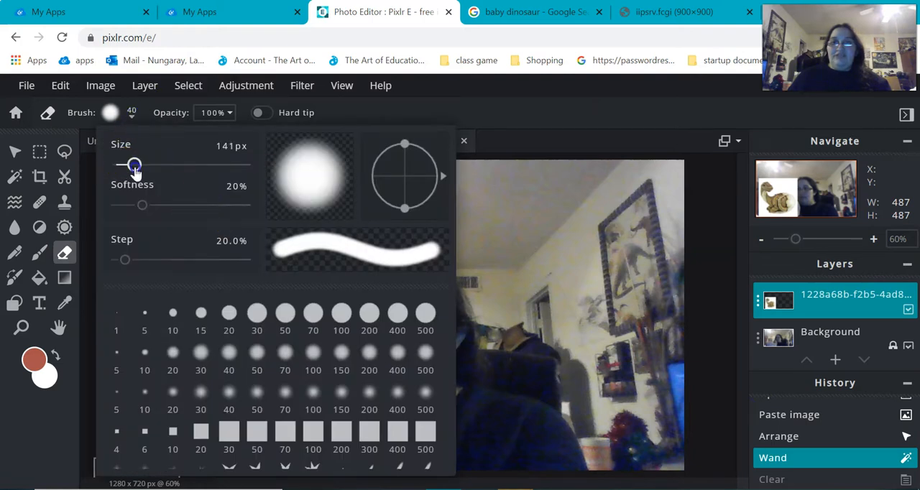
{"action": "left_click", "coordinate": [547, 135]}
- Erase the selected white background around the dinosaur's head, neck, back and feet
{"action": "mouse_move", "coordinate": [218, 260]}
{"action": "left_mouse_down"}
{"action": "mouse_move", "coordinate": [151, 284]}
{"action": "mouse_move", "coordinate": [180, 242]}
{"action": "mouse_move", "coordinate": [220, 256]}
{"action": "mouse_move", "coordinate": [149, 327]}
{"action": "mouse_move", "coordinate": [274, 235]}
{"action": "mouse_move", "coordinate": [181, 342]}
{"action": "mouse_move", "coordinate": [251, 257]}
{"action": "mouse_move", "coordinate": [201, 352]}
{"action": "left_mouse_up"}
{"action": "mouse_move", "coordinate": [172, 322]}
{"action": "left_mouse_down"}
{"action": "mouse_move", "coordinate": [163, 346]}
{"action": "mouse_move", "coordinate": [171, 392]}
{"action": "mouse_move", "coordinate": [190, 446]}
{"action": "mouse_move", "coordinate": [222, 474]}
{"action": "mouse_move", "coordinate": [151, 418]}
{"action": "mouse_move", "coordinate": [150, 440]}
{"action": "mouse_move", "coordinate": [205, 477]}
{"action": "mouse_move", "coordinate": [293, 474]}
{"action": "mouse_move", "coordinate": [346, 451]}
{"action": "mouse_move", "coordinate": [372, 409]}
{"action": "left_mouse_up"}
{"action": "left_click", "coordinate": [239, 339]}
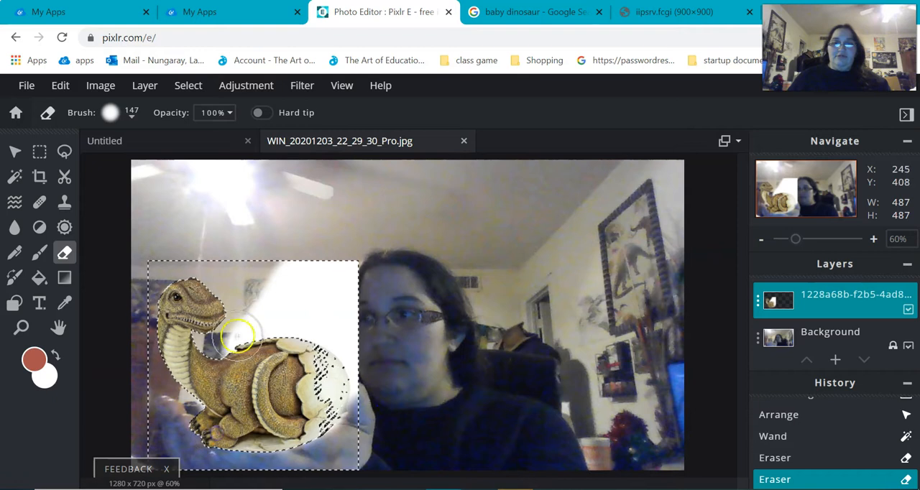
{"action": "mouse_move", "coordinate": [222, 353]}
{"action": "left_mouse_down"}
{"action": "mouse_move", "coordinate": [252, 306]}
{"action": "mouse_move", "coordinate": [329, 262]}
{"action": "mouse_move", "coordinate": [358, 265]}
{"action": "mouse_move", "coordinate": [374, 292]}
{"action": "mouse_move", "coordinate": [379, 358]}
{"action": "mouse_move", "coordinate": [360, 327]}
{"action": "mouse_move", "coordinate": [307, 314]}
{"action": "left_mouse_up"}
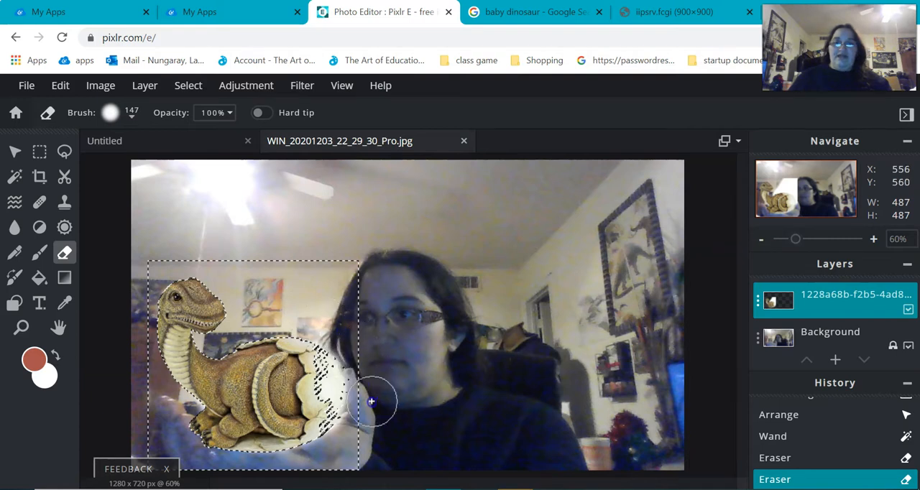
- Undo the last two eraser strokes around the egg and erase the white area above the dinosaur's back again
{"action": "mouse_move", "coordinate": [268, 443]}
{"action": "left_mouse_down"}
{"action": "mouse_move", "coordinate": [259, 209]}
{"action": "mouse_move", "coordinate": [273, 368]}
{"action": "mouse_move", "coordinate": [388, 417]}
{"action": "left_mouse_up"}
{"action": "key", "text": "ctrl+z"}
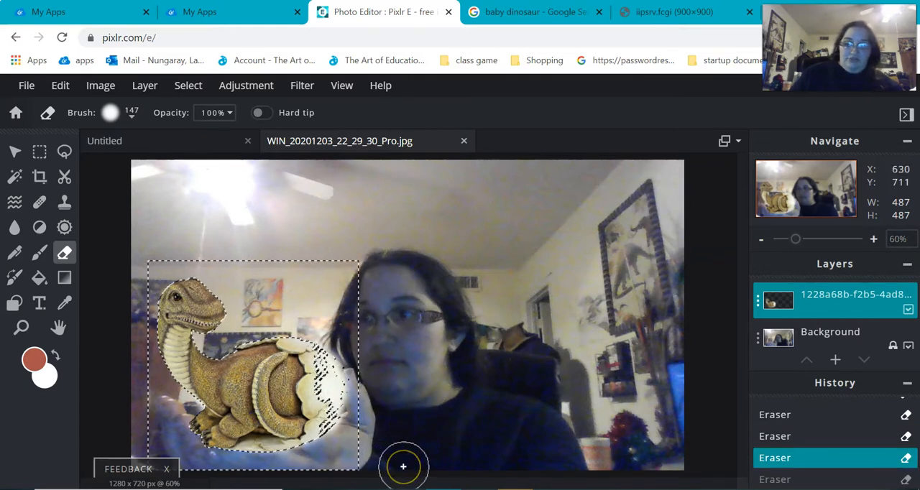
{"action": "key", "text": "ctrl+z"}
{"action": "mouse_move", "coordinate": [254, 282]}
{"action": "left_mouse_down"}
{"action": "mouse_move", "coordinate": [289, 314]}
{"action": "mouse_move", "coordinate": [281, 324]}
{"action": "mouse_move", "coordinate": [366, 309]}
{"action": "left_mouse_up"}
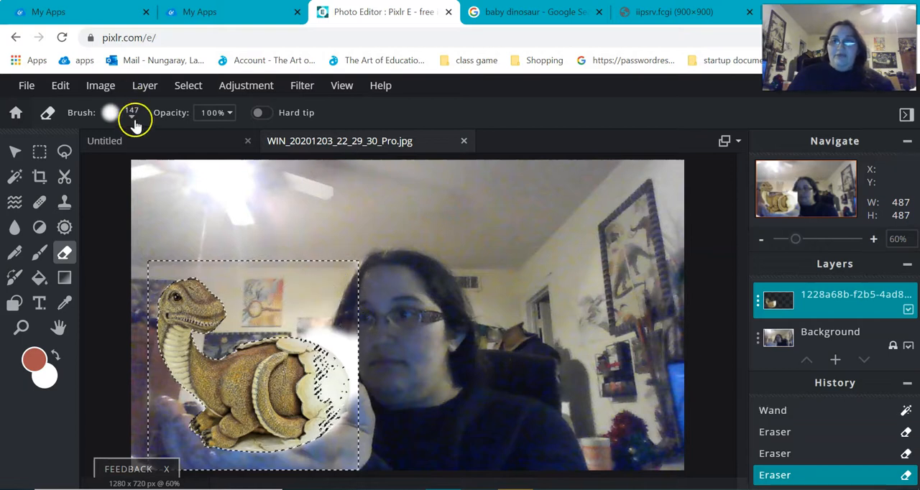
- Set the Eraser to the hard 15 px brush and erase the leftover white beside the egg's outer edge
{"action": "left_click", "coordinate": [132, 118]}
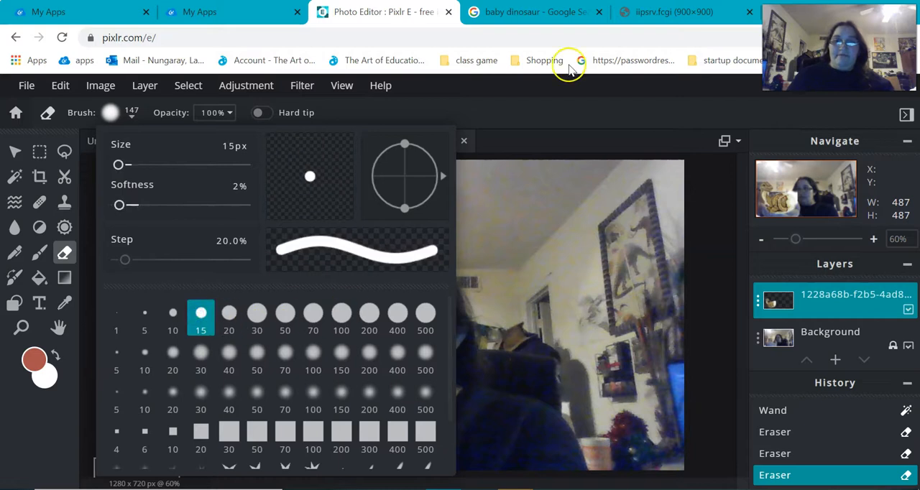
{"action": "left_click", "coordinate": [577, 94]}
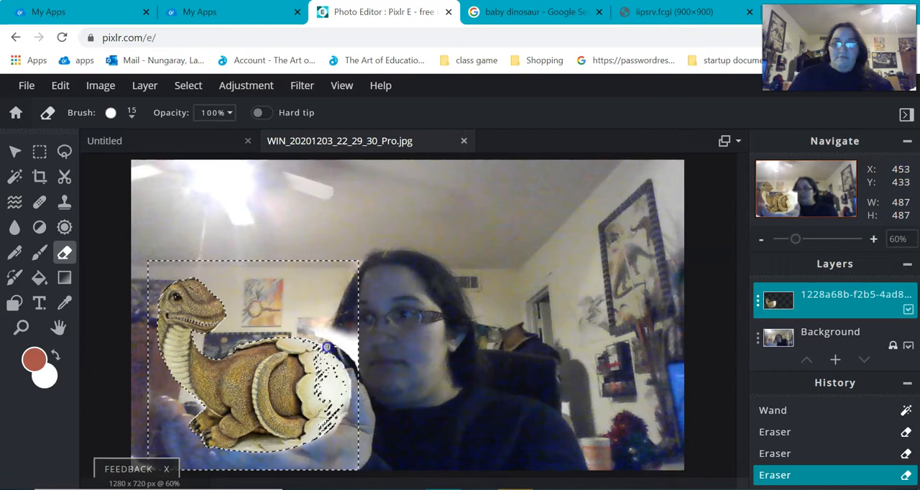
{"action": "left_click", "coordinate": [805, 239]}
{"action": "left_click_drag", "start_coordinate": [813, 207], "coordinate": [794, 206]}
{"action": "left_click", "coordinate": [823, 238]}
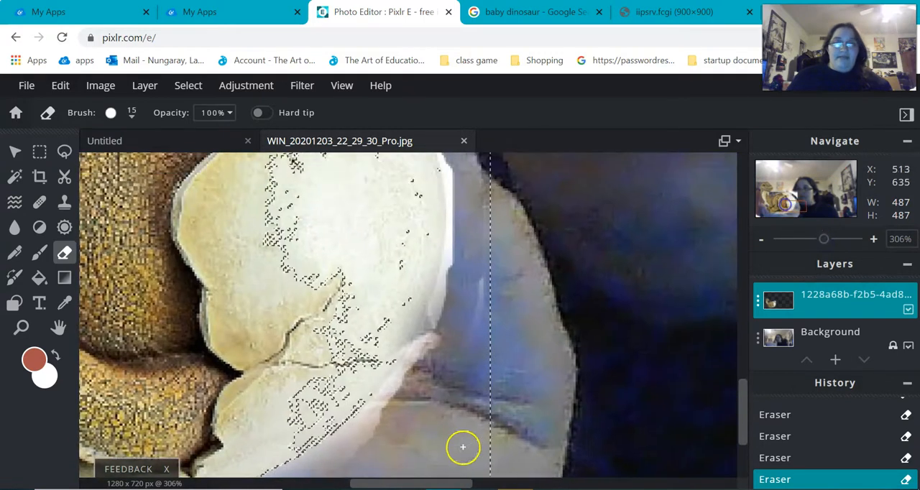
{"action": "mouse_move", "coordinate": [380, 442]}
{"action": "left_mouse_down"}
{"action": "mouse_move", "coordinate": [424, 365]}
{"action": "mouse_move", "coordinate": [465, 252]}
{"action": "mouse_move", "coordinate": [472, 329]}
{"action": "mouse_move", "coordinate": [446, 403]}
{"action": "mouse_move", "coordinate": [483, 179]}
{"action": "mouse_move", "coordinate": [484, 311]}
{"action": "mouse_move", "coordinate": [468, 375]}
{"action": "left_mouse_up"}
- Erase the remaining white haze along the underside of the egg and below the dinosaur's feet
{"action": "left_click_drag", "start_coordinate": [801, 205], "coordinate": [794, 223]}
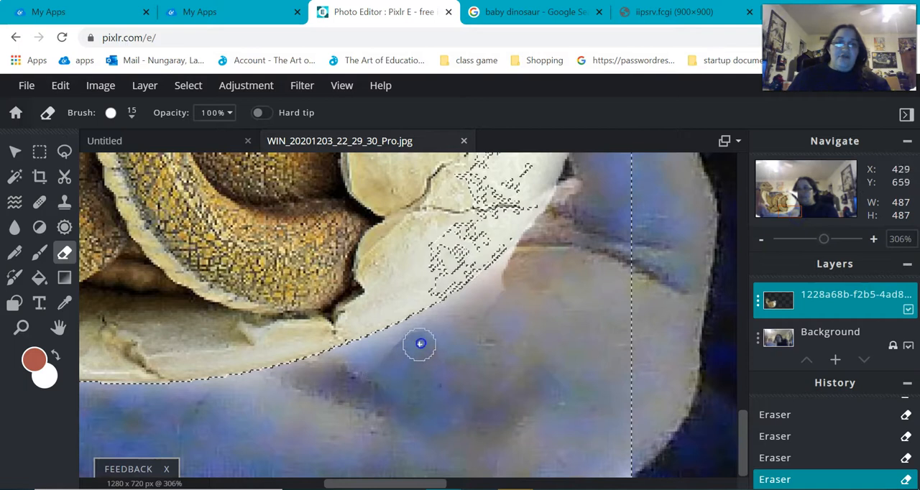
{"action": "mouse_move", "coordinate": [419, 336]}
{"action": "left_mouse_down"}
{"action": "mouse_move", "coordinate": [341, 372]}
{"action": "mouse_move", "coordinate": [328, 372]}
{"action": "mouse_move", "coordinate": [359, 325]}
{"action": "mouse_move", "coordinate": [258, 383]}
{"action": "mouse_move", "coordinate": [341, 361]}
{"action": "mouse_move", "coordinate": [162, 372]}
{"action": "mouse_move", "coordinate": [107, 398]}
{"action": "mouse_move", "coordinate": [115, 397]}
{"action": "mouse_move", "coordinate": [13, 399]}
{"action": "mouse_move", "coordinate": [328, 383]}
{"action": "left_mouse_up"}
{"action": "left_click_drag", "start_coordinate": [429, 328], "coordinate": [494, 285]}
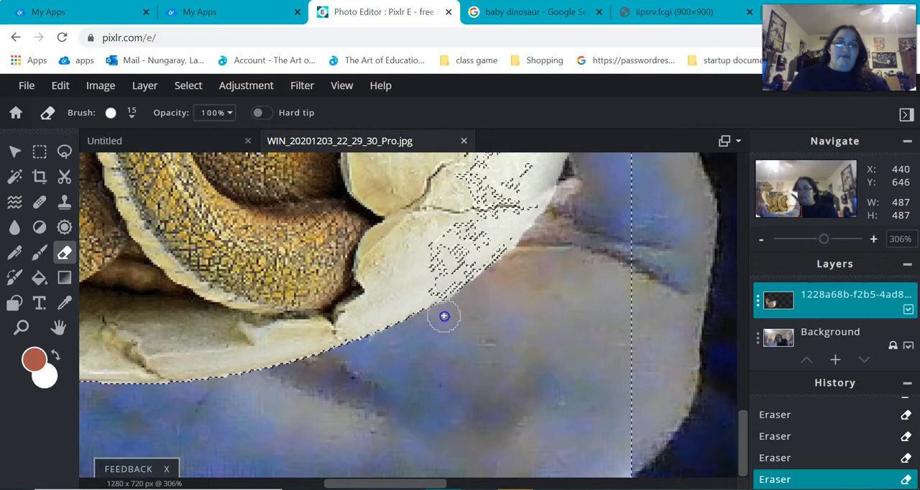
{"action": "left_click_drag", "start_coordinate": [791, 209], "coordinate": [778, 213]}
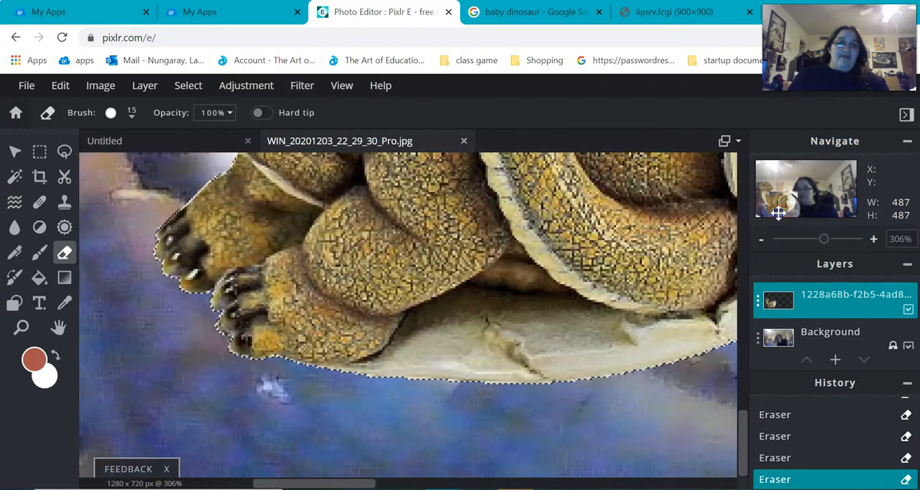
{"action": "left_click_drag", "start_coordinate": [291, 364], "coordinate": [489, 381]}
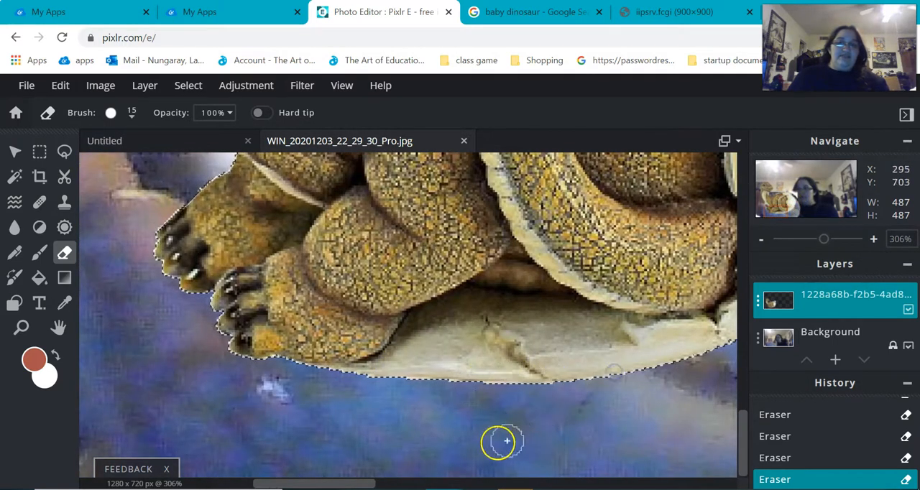
- Erase the white fringe along the egg's outer side next to the thumb
{"action": "left_click_drag", "start_coordinate": [780, 213], "coordinate": [799, 206]}
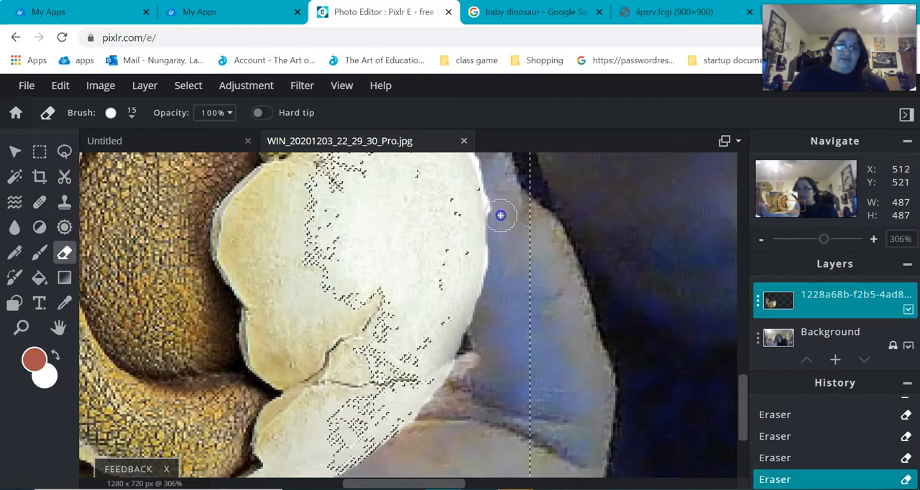
{"action": "left_click_drag", "start_coordinate": [498, 195], "coordinate": [506, 254]}
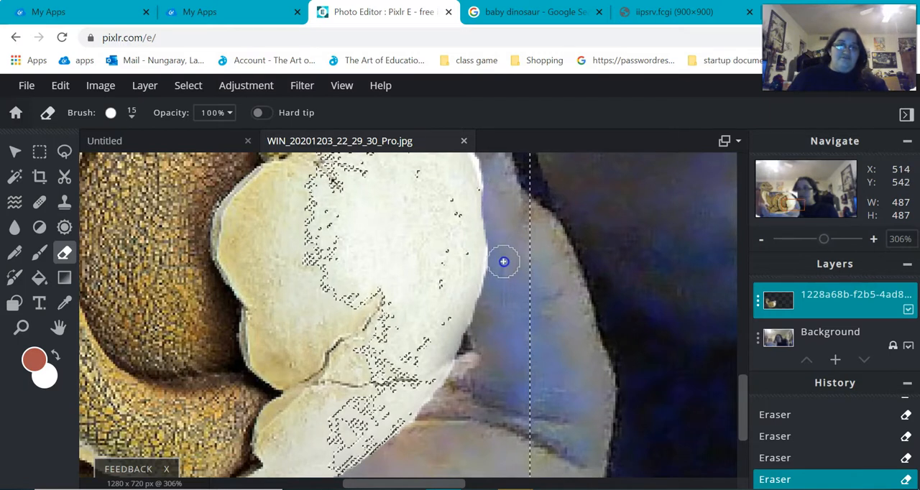
{"action": "left_click_drag", "start_coordinate": [813, 199], "coordinate": [792, 197]}
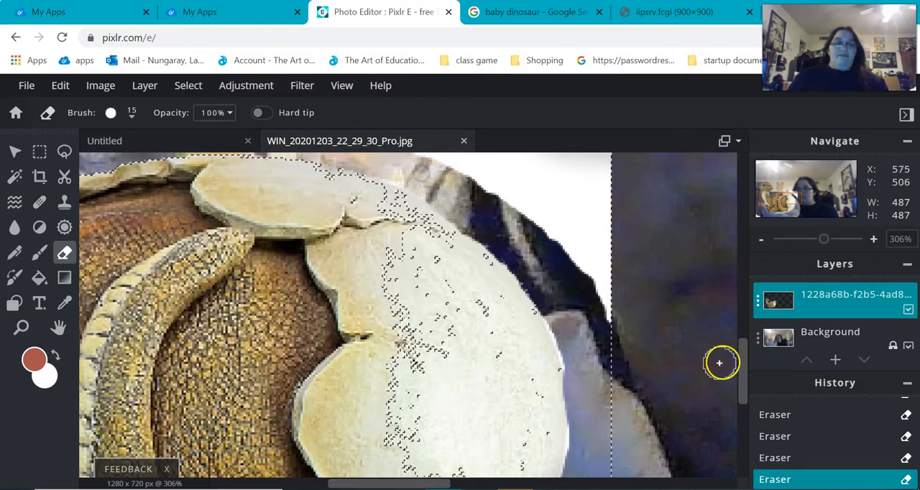
{"action": "left_click_drag", "start_coordinate": [827, 240], "coordinate": [804, 240]}
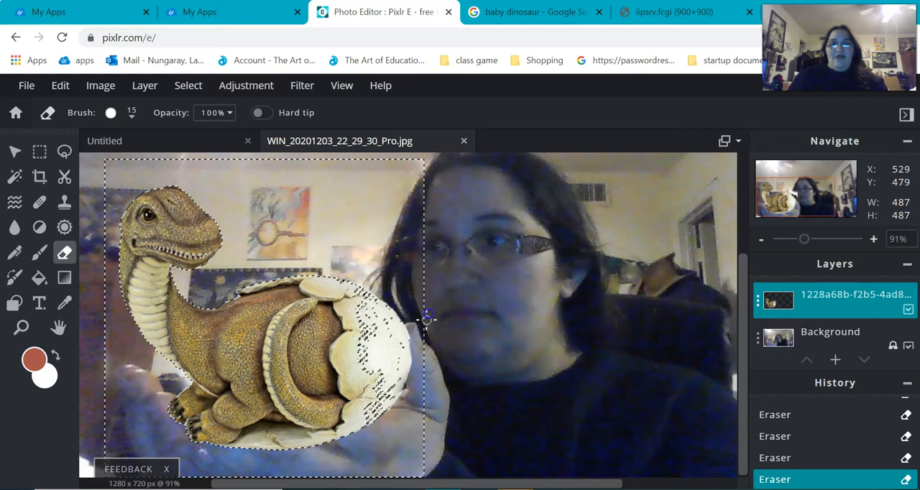
- Try to drop the wand selection with Marquee Select and reposition the dinosaur layer with the Arrange tool
{"action": "left_click", "coordinate": [40, 151]}
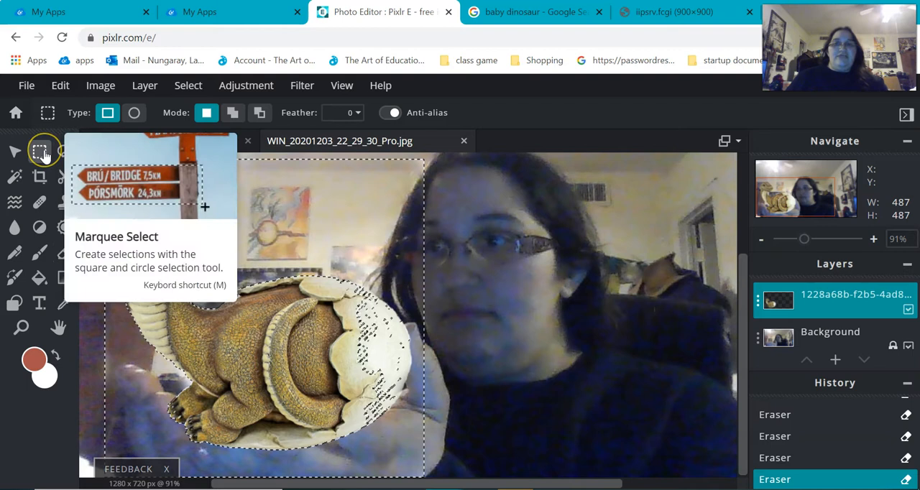
{"action": "left_click", "coordinate": [493, 204]}
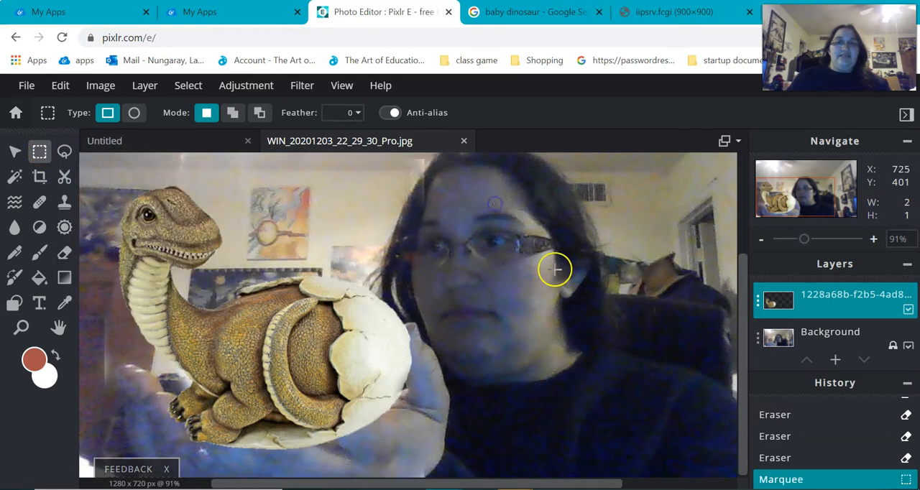
{"action": "left_click", "coordinate": [14, 151]}
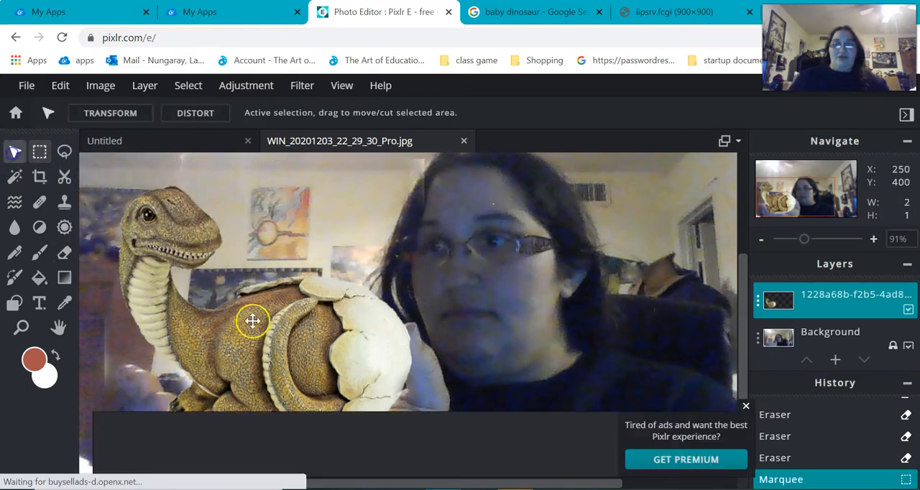
{"action": "left_click", "coordinate": [745, 407]}
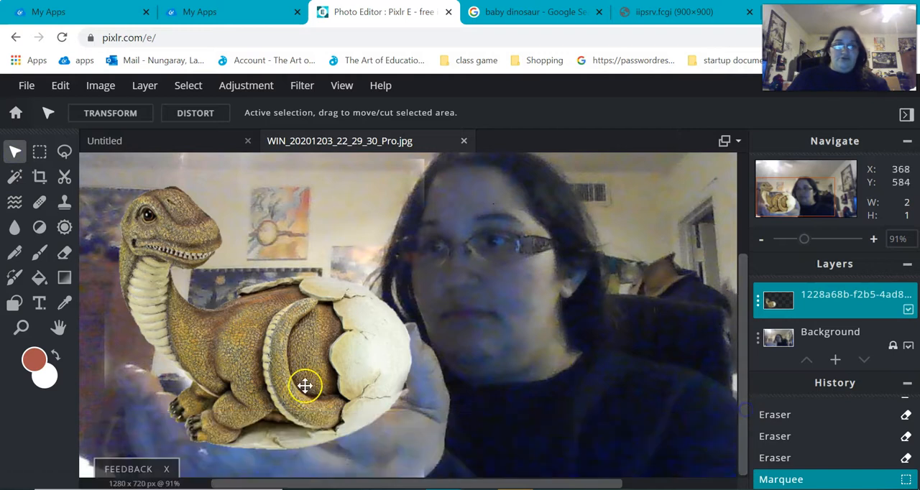
{"action": "left_click", "coordinate": [253, 335]}
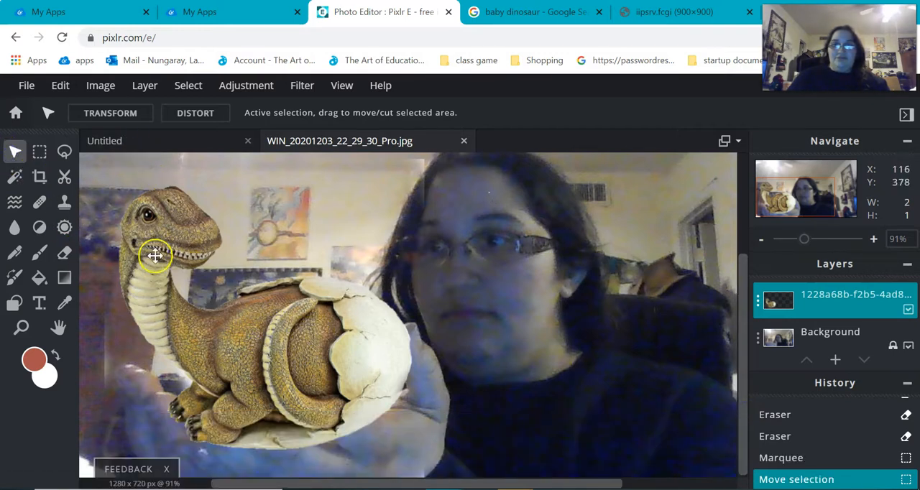
{"action": "left_click", "coordinate": [151, 218]}
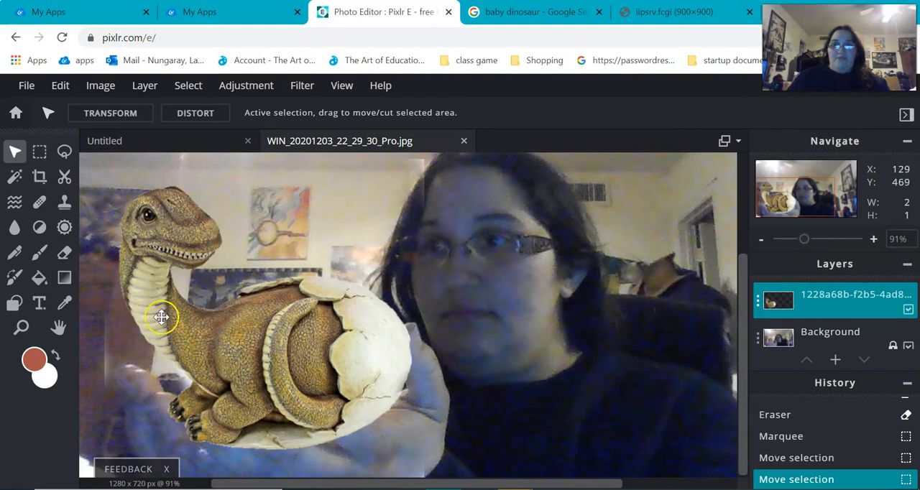
{"action": "left_click", "coordinate": [100, 116]}
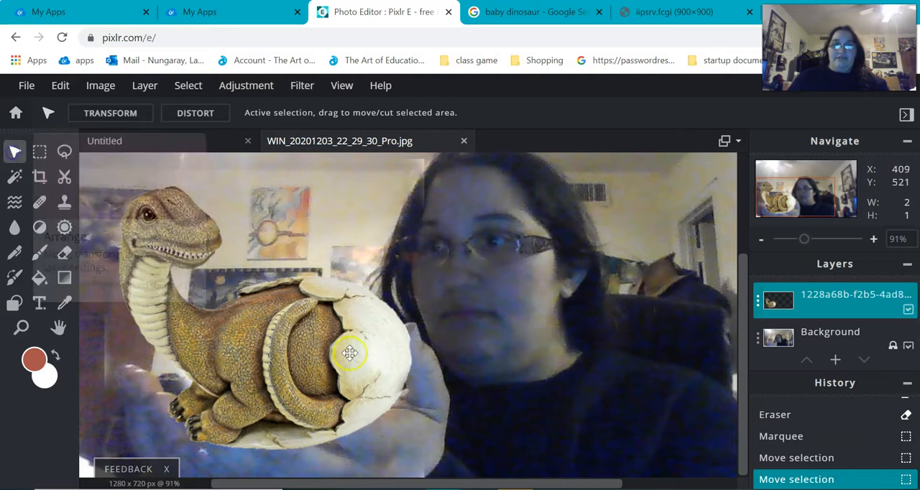
{"action": "left_click", "coordinate": [821, 306]}
{"action": "left_click", "coordinate": [285, 329]}
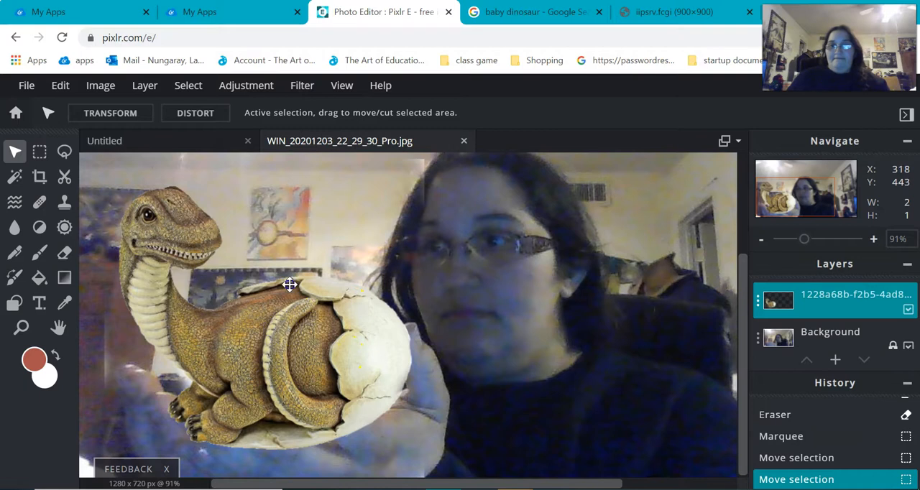
{"action": "left_click_drag", "start_coordinate": [289, 284], "coordinate": [292, 275]}
{"action": "scroll", "coordinate": [729, 433], "scroll_direction": "down", "scroll_amount": 6}
{"action": "scroll", "coordinate": [425, 376], "scroll_direction": "up", "scroll_amount": 1}
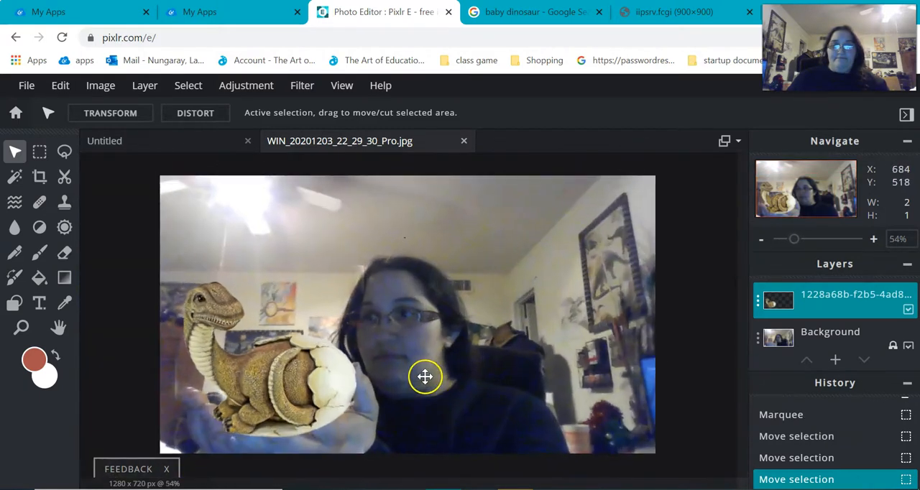
- Deselect everything, shift the dinosaur slightly left and scale it down to 465 by 465 px
{"action": "left_click", "coordinate": [39, 152]}
{"action": "left_click", "coordinate": [132, 232]}
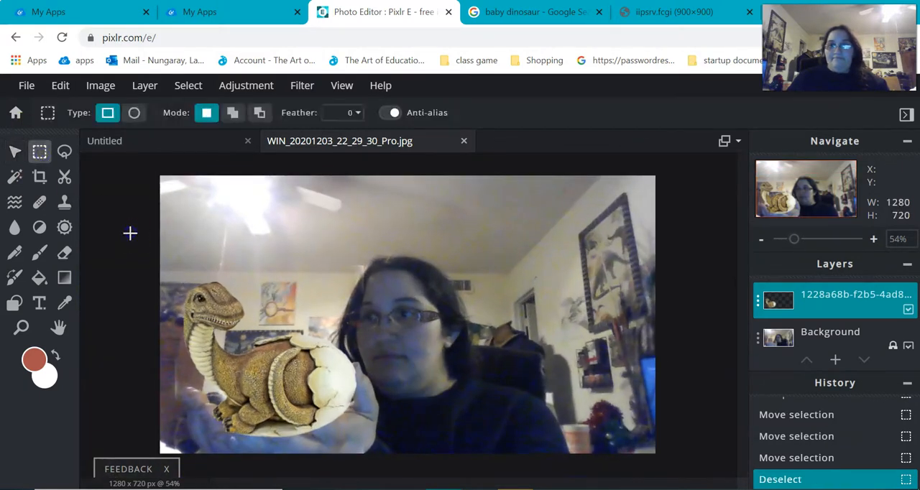
{"action": "left_click", "coordinate": [14, 152]}
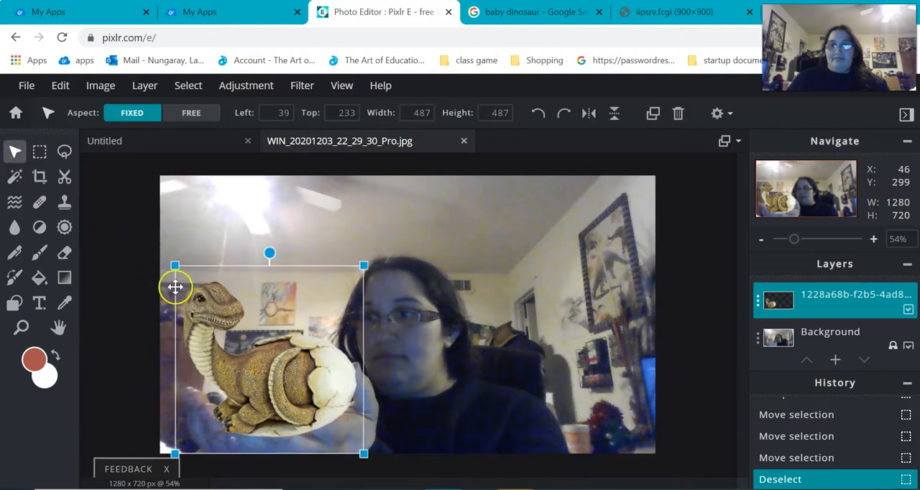
{"action": "mouse_move", "coordinate": [205, 305]}
{"action": "left_mouse_down"}
{"action": "mouse_move", "coordinate": [204, 273]}
{"action": "mouse_move", "coordinate": [215, 263]}
{"action": "mouse_move", "coordinate": [197, 259]}
{"action": "mouse_move", "coordinate": [195, 304]}
{"action": "left_mouse_up"}
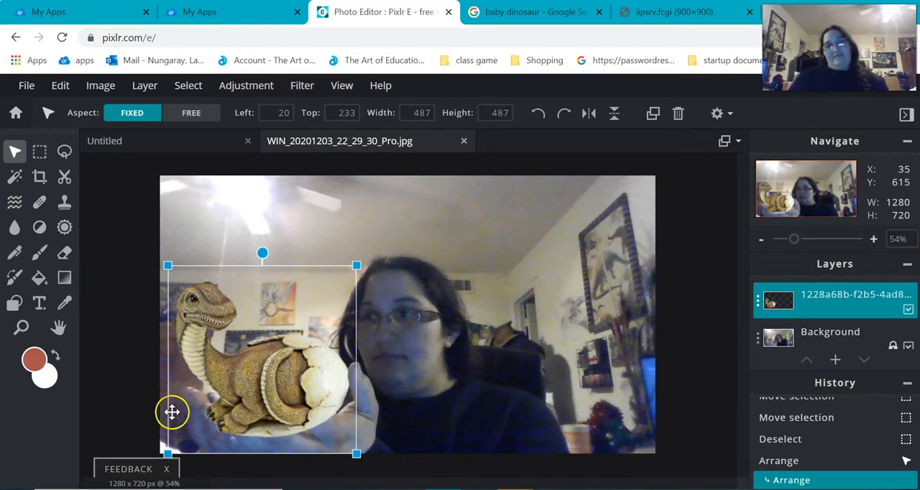
{"action": "mouse_move", "coordinate": [167, 451]}
{"action": "left_mouse_down"}
{"action": "mouse_move", "coordinate": [230, 435]}
{"action": "mouse_move", "coordinate": [325, 444]}
{"action": "mouse_move", "coordinate": [199, 453]}
{"action": "mouse_move", "coordinate": [175, 468]}
{"action": "mouse_move", "coordinate": [174, 447]}
{"action": "left_mouse_up"}
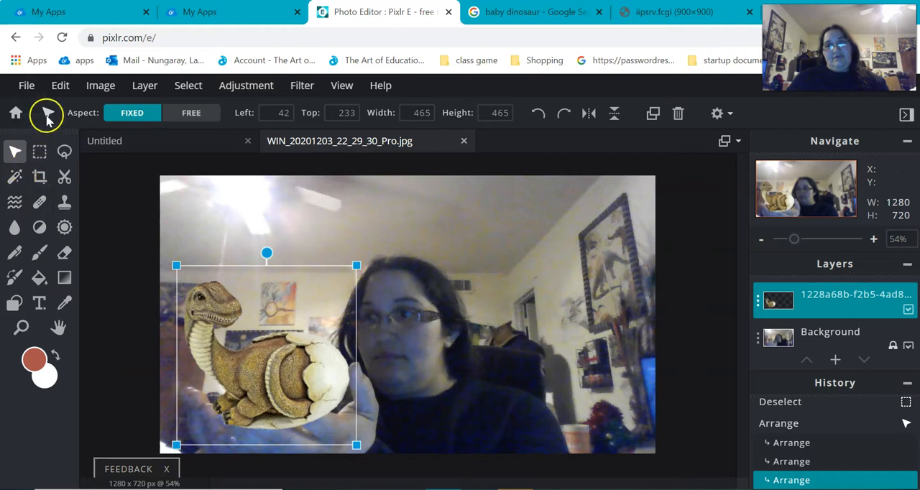
- Flip the dinosaur horizontally and back again, and position it over the hands at left 44, top 255
{"action": "left_click", "coordinate": [588, 115]}
{"action": "left_click_drag", "start_coordinate": [263, 352], "coordinate": [282, 372]}
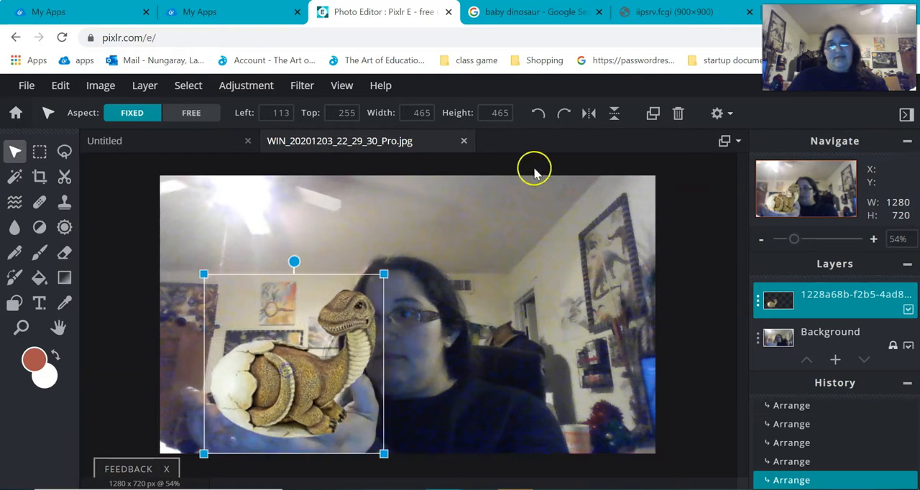
{"action": "left_click", "coordinate": [584, 117]}
{"action": "left_click_drag", "start_coordinate": [296, 395], "coordinate": [268, 399]}
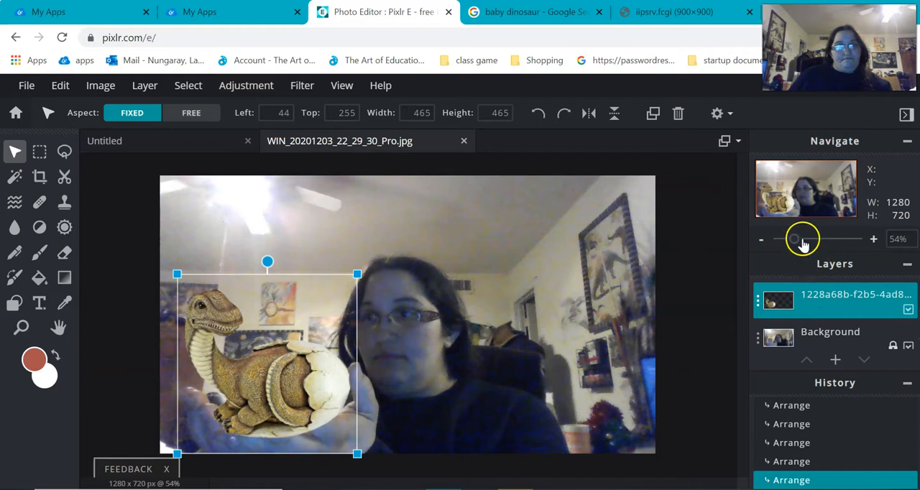
- Set the dinosaur layer's transparency to 53 so the hands can be seen through it
{"action": "left_click", "coordinate": [761, 303]}
{"action": "left_click_drag", "start_coordinate": [741, 341], "coordinate": [677, 338]}
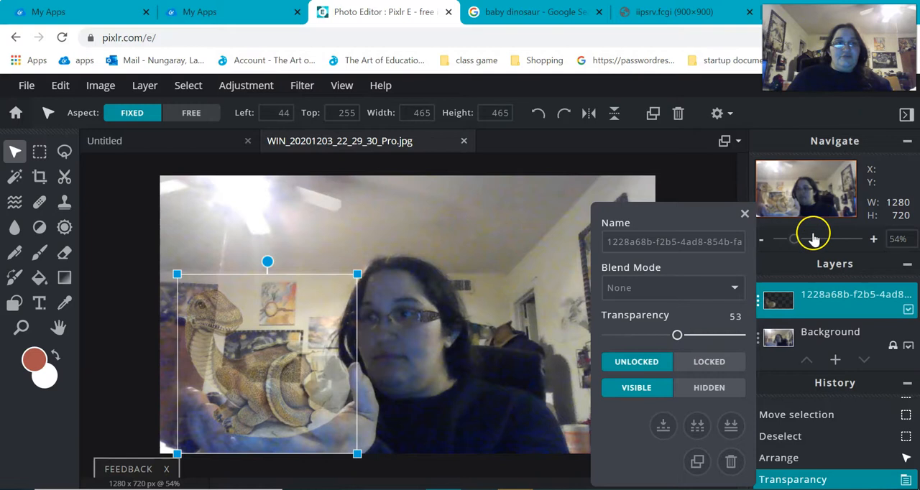
{"action": "left_click", "coordinate": [815, 239]}
{"action": "left_click_drag", "start_coordinate": [820, 194], "coordinate": [796, 207]}
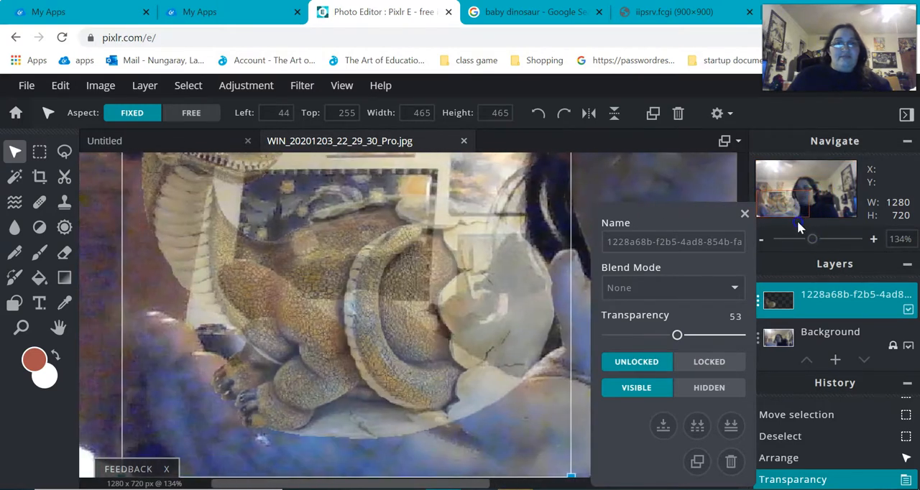
{"action": "left_click", "coordinate": [745, 216]}
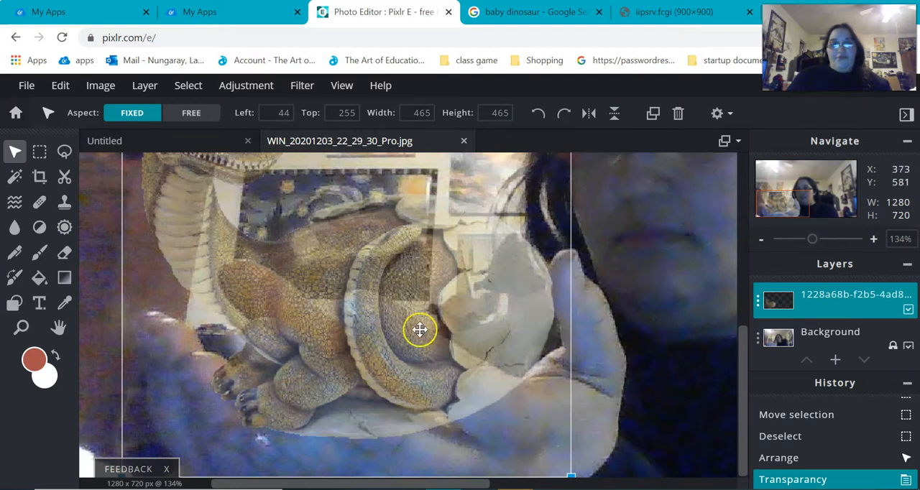
- Activate the Eraser with the soft 20 px brush
{"action": "left_click", "coordinate": [64, 255]}
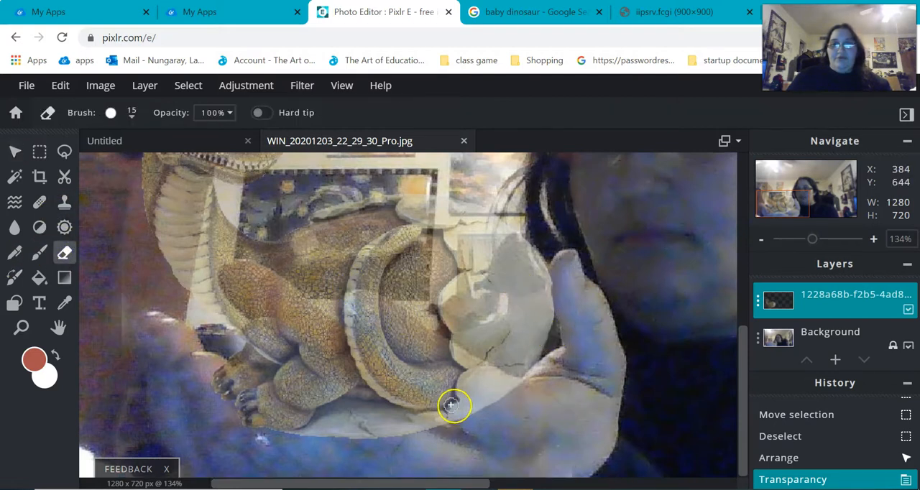
{"action": "left_click", "coordinate": [130, 135]}
{"action": "left_click", "coordinate": [173, 359]}
{"action": "left_click", "coordinate": [593, 109]}
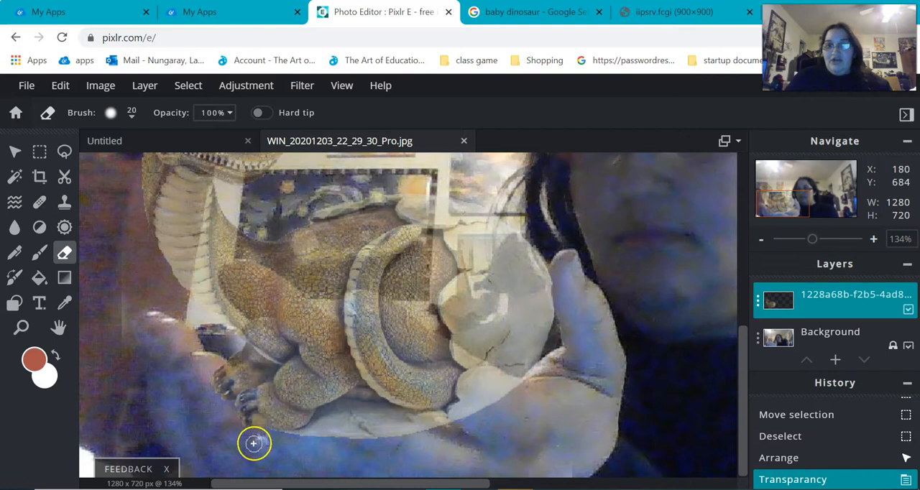
- Erase the parts of the dinosaur and egg that cover the fingers, thumb and palm
{"action": "mouse_move", "coordinate": [222, 390]}
{"action": "left_mouse_down"}
{"action": "mouse_move", "coordinate": [209, 371]}
{"action": "mouse_move", "coordinate": [228, 406]}
{"action": "left_mouse_up"}
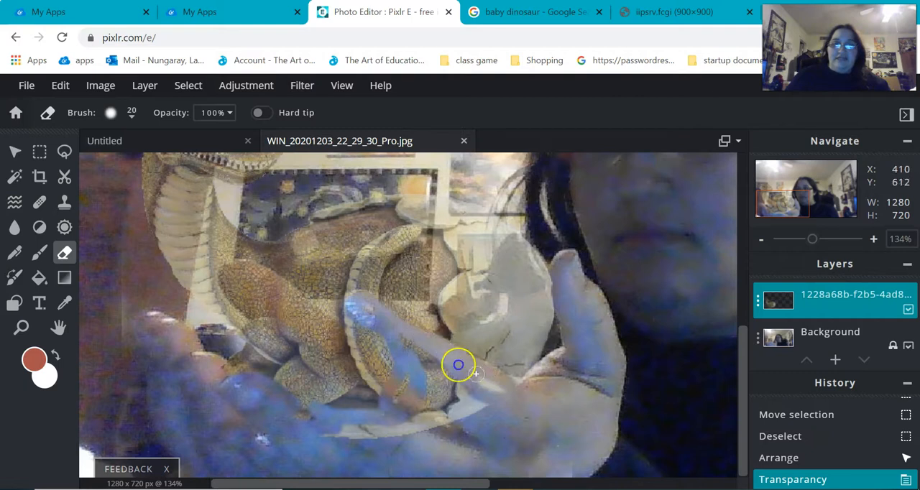
{"action": "mouse_move", "coordinate": [499, 388]}
{"action": "left_mouse_down"}
{"action": "mouse_move", "coordinate": [493, 403]}
{"action": "mouse_move", "coordinate": [570, 290]}
{"action": "mouse_move", "coordinate": [606, 361]}
{"action": "left_mouse_up"}
{"action": "mouse_move", "coordinate": [456, 402]}
{"action": "left_mouse_down"}
{"action": "mouse_move", "coordinate": [412, 351]}
{"action": "mouse_move", "coordinate": [387, 338]}
{"action": "mouse_move", "coordinate": [466, 407]}
{"action": "left_mouse_up"}
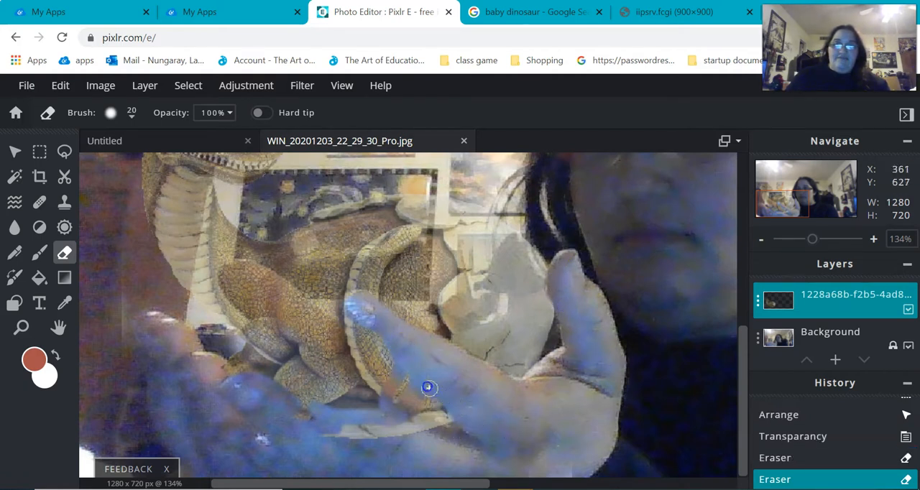
{"action": "mouse_move", "coordinate": [506, 437]}
{"action": "left_mouse_down"}
{"action": "mouse_move", "coordinate": [509, 445]}
{"action": "mouse_move", "coordinate": [424, 454]}
{"action": "mouse_move", "coordinate": [513, 470]}
{"action": "left_mouse_up"}
{"action": "mouse_move", "coordinate": [396, 377]}
{"action": "left_mouse_down"}
{"action": "mouse_move", "coordinate": [510, 457]}
{"action": "mouse_move", "coordinate": [373, 411]}
{"action": "left_mouse_up"}
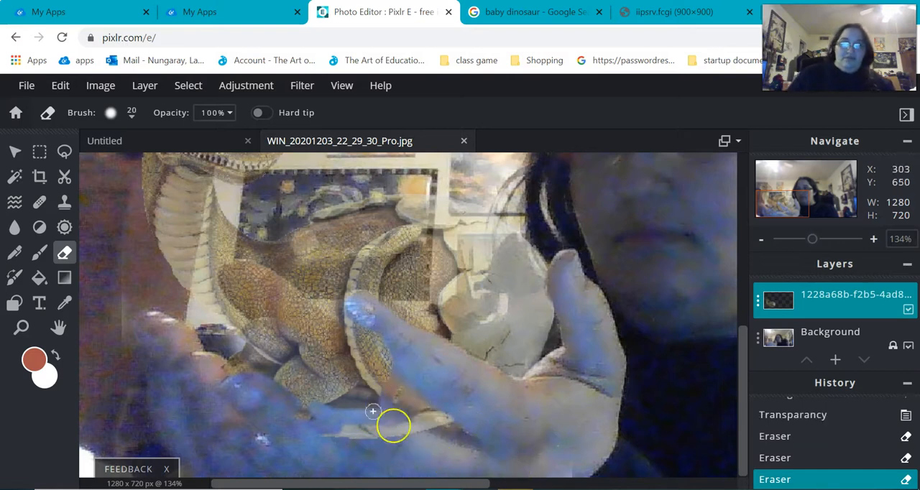
- Undo the last three eraser strokes over the hand
{"action": "key", "text": "ctrl+z"}
{"action": "key", "text": "ctrl+z"}
{"action": "key", "text": "ctrl+z"}
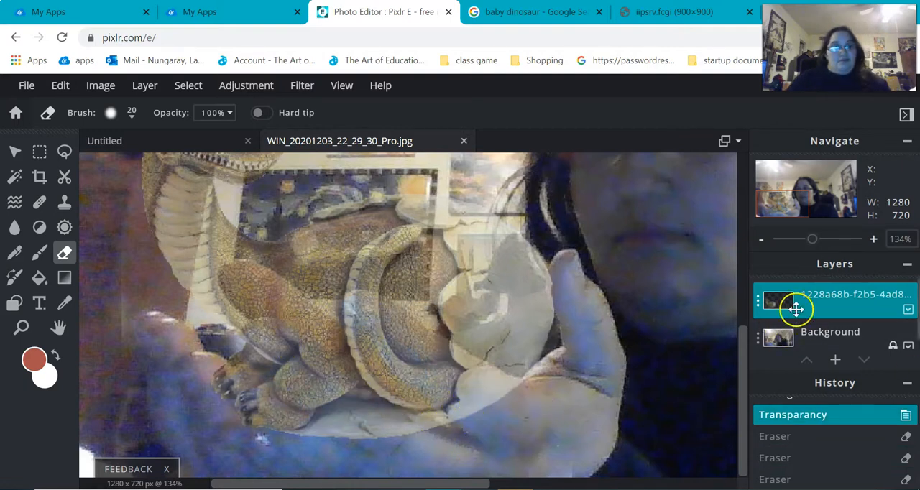
- Set the dinosaur layer's transparency to 22 so the hand shows clearly through it
{"action": "left_click", "coordinate": [756, 305]}
{"action": "left_click_drag", "start_coordinate": [677, 335], "coordinate": [636, 335]}
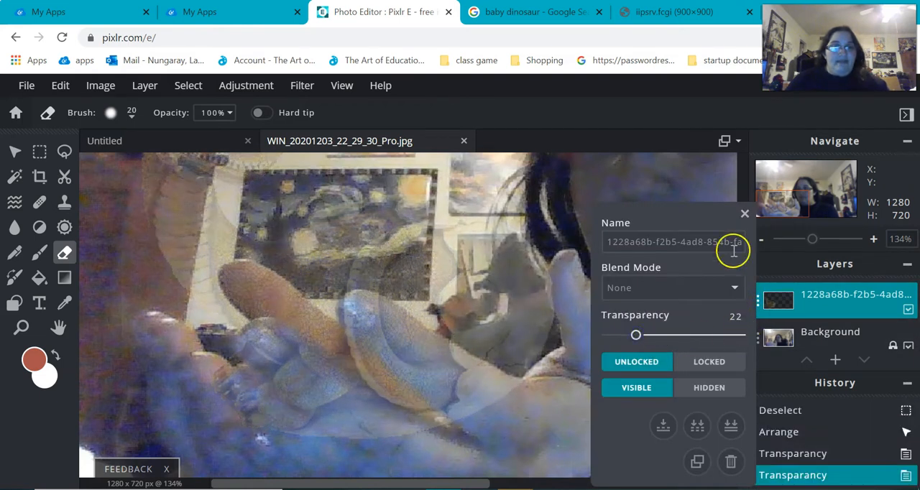
{"action": "left_click", "coordinate": [744, 215]}
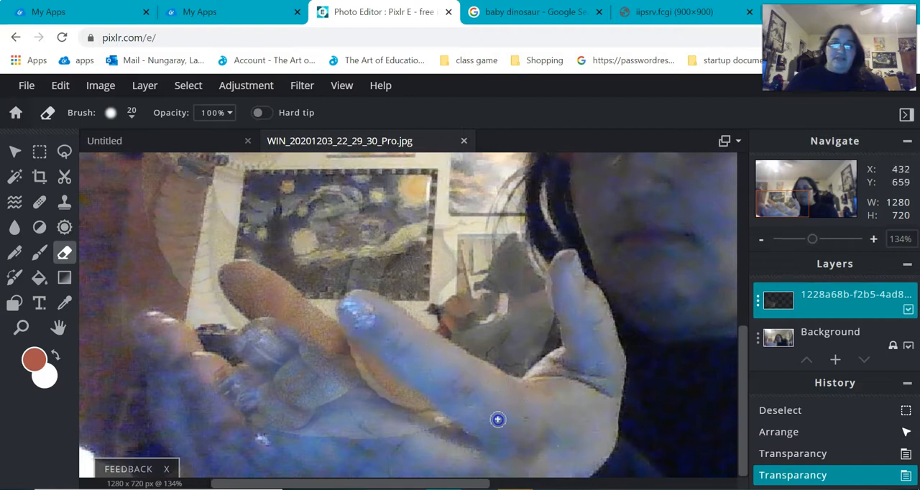
- Erase the dinosaur and egg areas covering the fingers and palm, enlarging the eraser brush to 47 px
{"action": "left_click", "coordinate": [382, 323]}
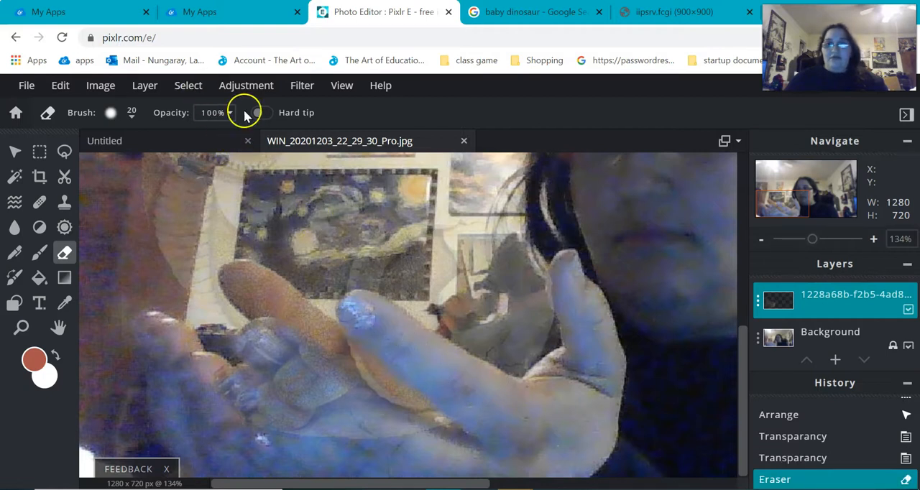
{"action": "left_click", "coordinate": [113, 113]}
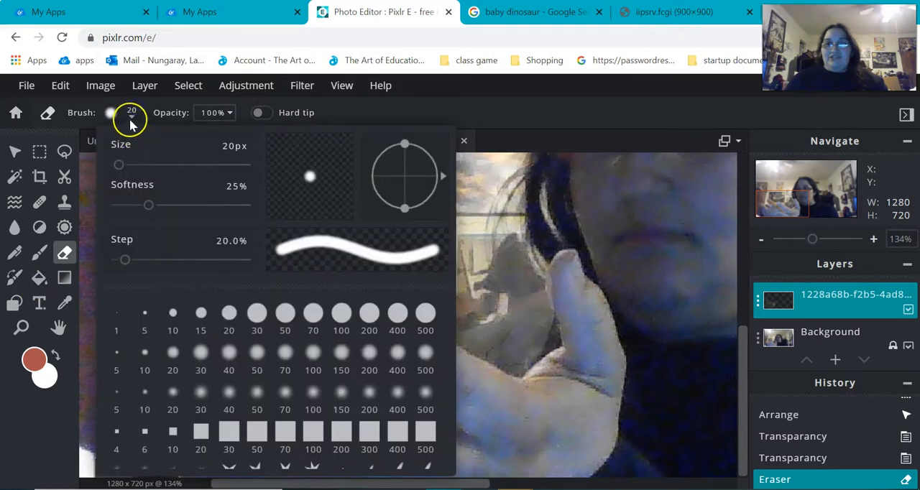
{"action": "left_click_drag", "start_coordinate": [119, 170], "coordinate": [123, 171]}
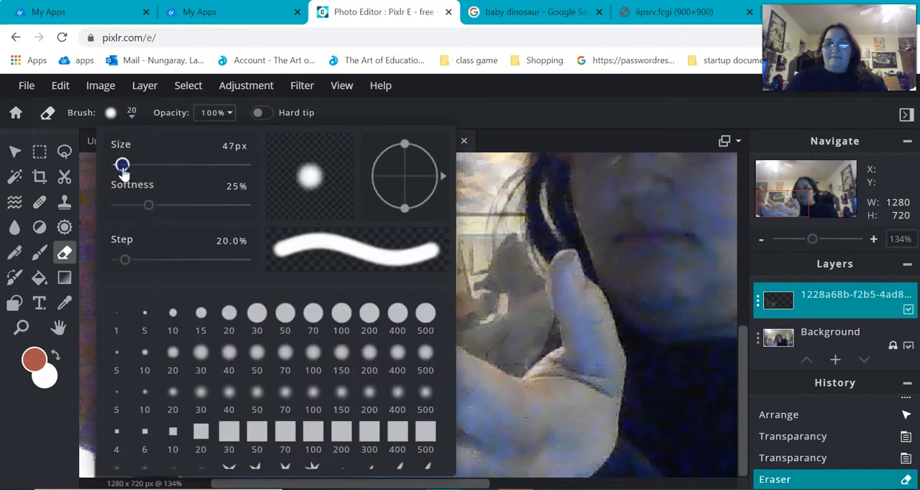
{"action": "left_click", "coordinate": [587, 120]}
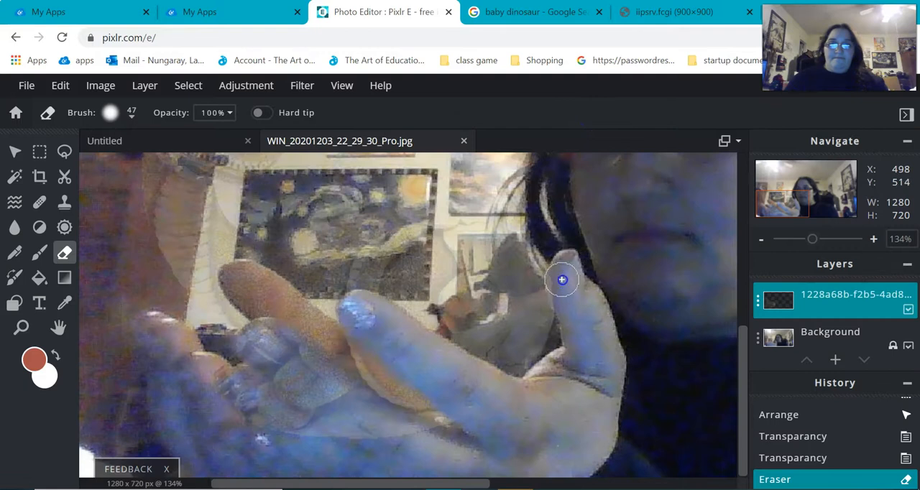
{"action": "left_click", "coordinate": [302, 317]}
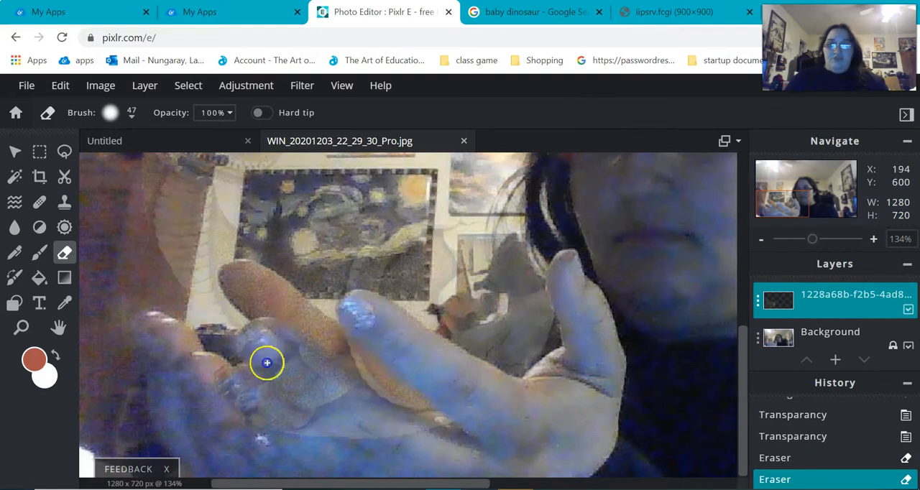
{"action": "mouse_move", "coordinate": [267, 363]}
{"action": "left_mouse_down"}
{"action": "mouse_move", "coordinate": [329, 409]}
{"action": "mouse_move", "coordinate": [422, 445]}
{"action": "left_mouse_up"}
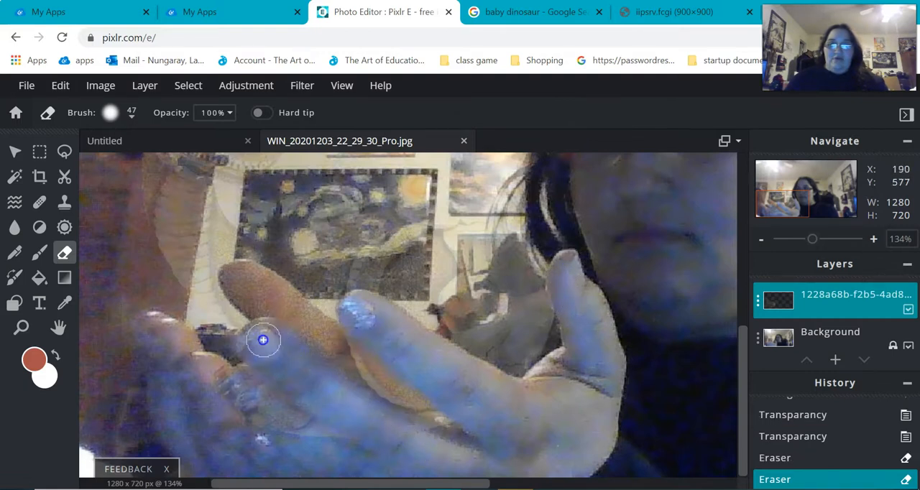
{"action": "left_click_drag", "start_coordinate": [291, 389], "coordinate": [292, 404]}
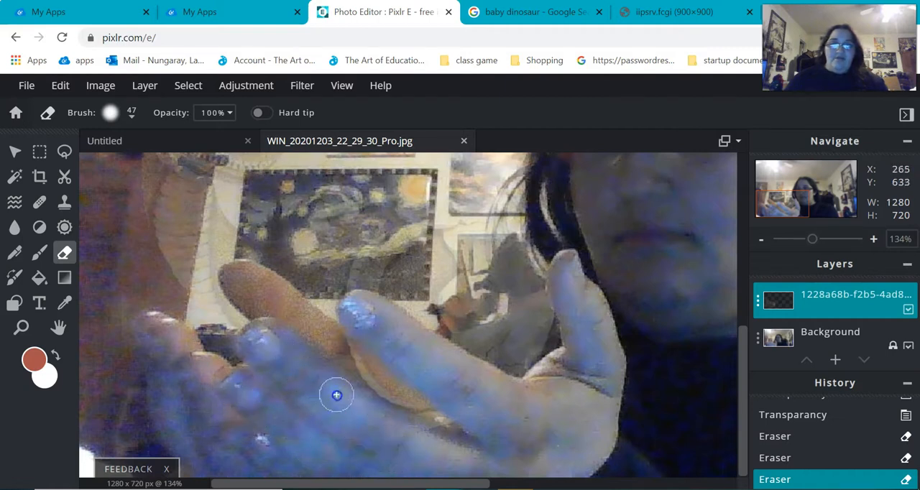
{"action": "left_click", "coordinate": [464, 458]}
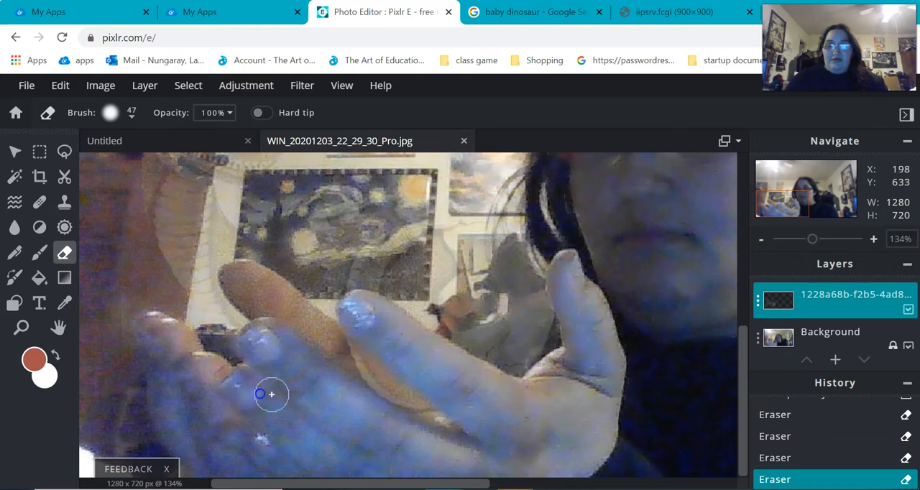
- Set the dinosaur layer's transparency to 94
{"action": "left_click", "coordinate": [758, 302]}
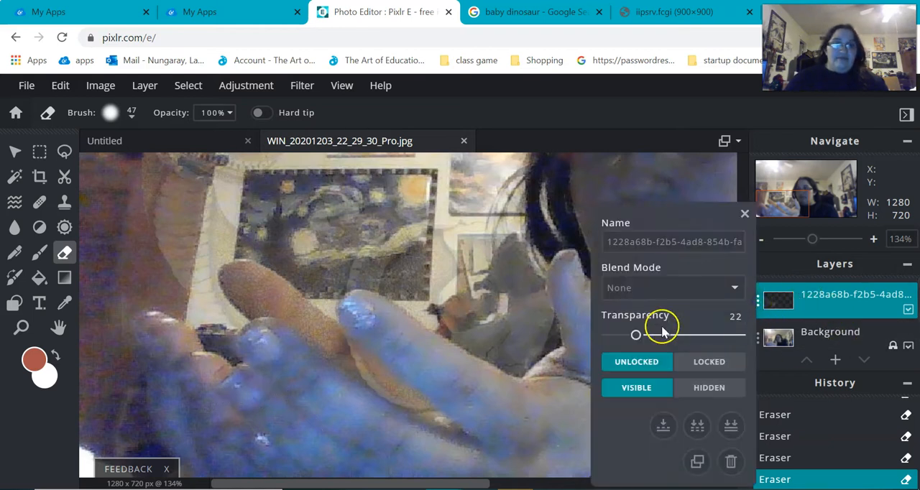
{"action": "left_click_drag", "start_coordinate": [642, 339], "coordinate": [732, 335]}
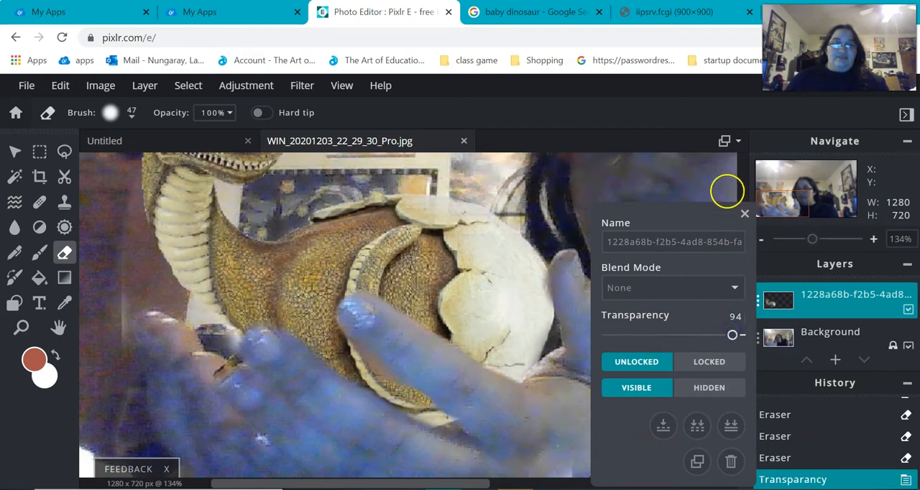
{"action": "left_click", "coordinate": [744, 213]}
{"action": "mouse_move", "coordinate": [812, 238]}
{"action": "left_mouse_down"}
{"action": "mouse_move", "coordinate": [789, 244]}
{"action": "mouse_move", "coordinate": [805, 245]}
{"action": "left_mouse_up"}
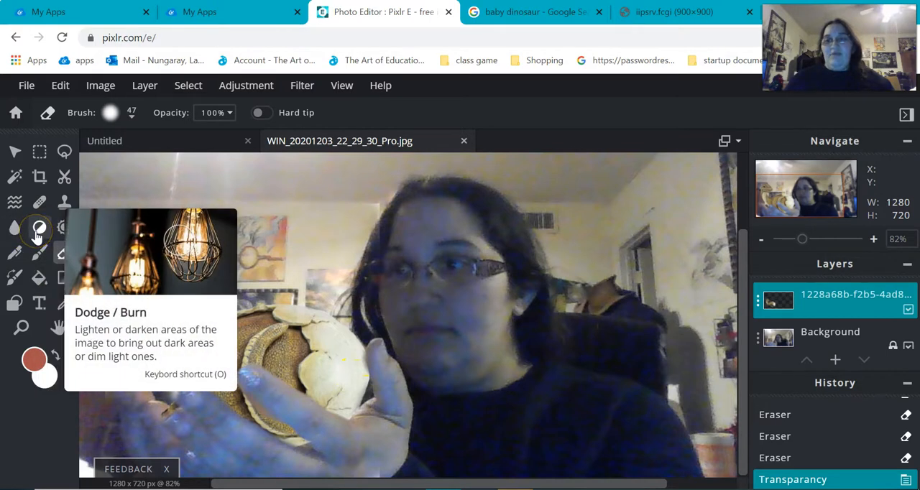
- Darken the dinosaur's underside and the lower egg along the hand with a 93 px Burn brush, first on midtones, then on shadows
{"action": "left_click", "coordinate": [38, 232]}
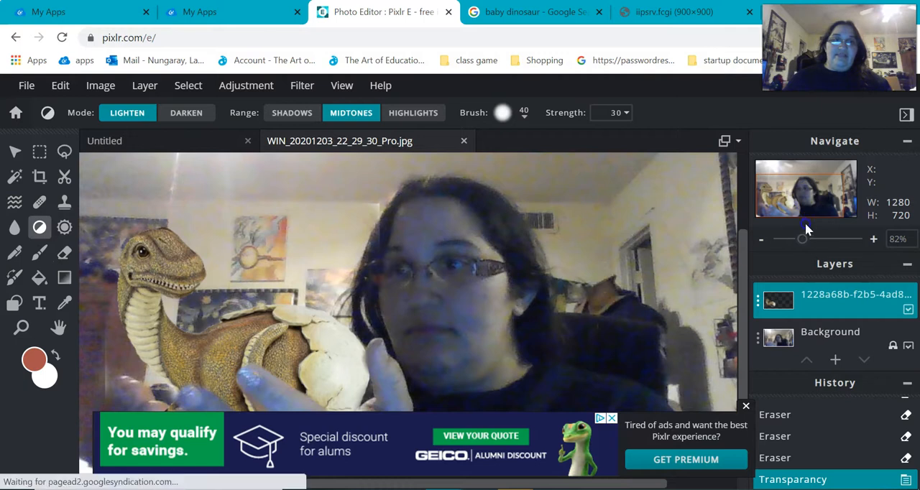
{"action": "left_click", "coordinate": [746, 406]}
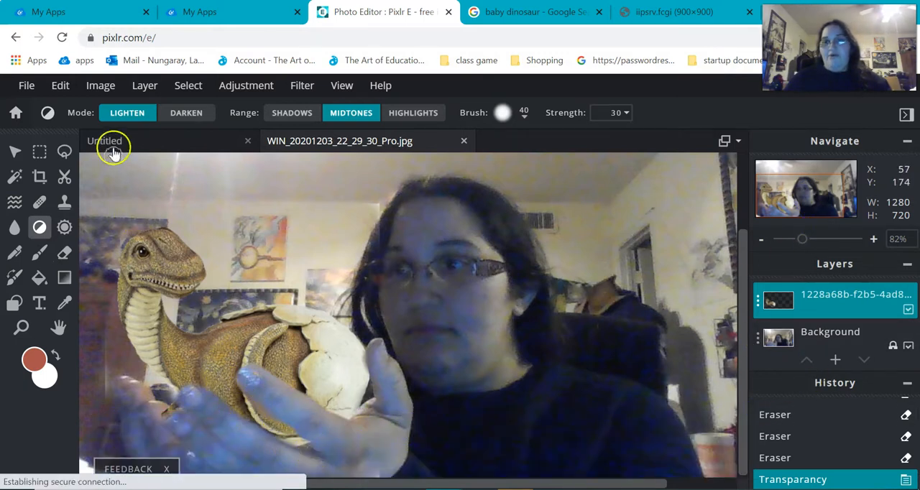
{"action": "left_click", "coordinate": [183, 113]}
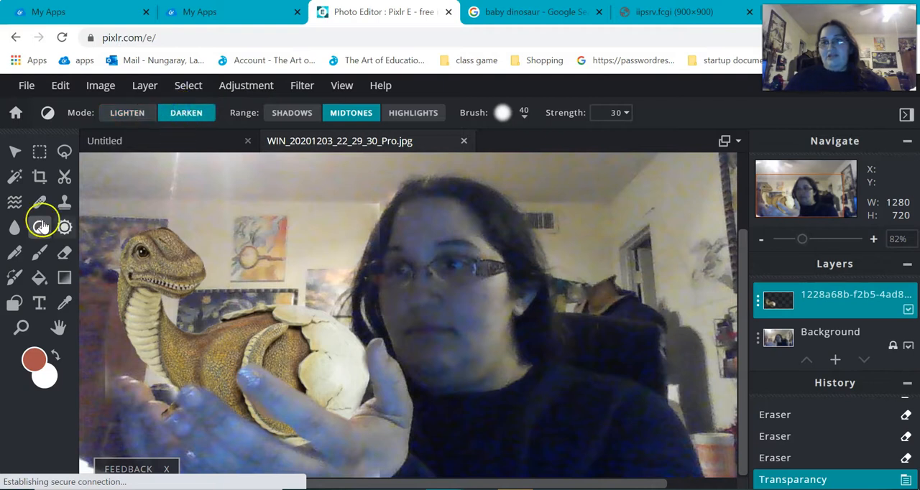
{"action": "left_click", "coordinate": [525, 113]}
{"action": "mouse_move", "coordinate": [513, 165]}
{"action": "left_mouse_down"}
{"action": "mouse_move", "coordinate": [529, 166]}
{"action": "mouse_move", "coordinate": [521, 167]}
{"action": "left_mouse_up"}
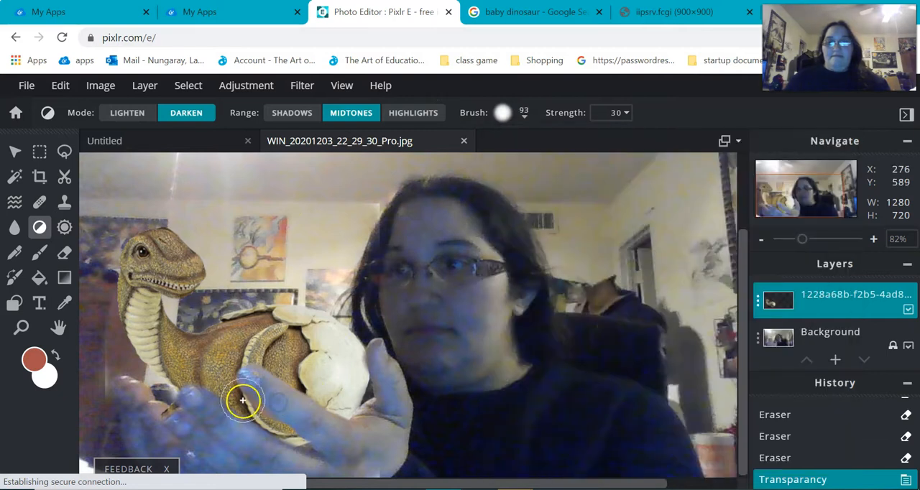
{"action": "left_click_drag", "start_coordinate": [258, 415], "coordinate": [268, 419]}
{"action": "mouse_move", "coordinate": [326, 461]}
{"action": "left_mouse_down"}
{"action": "mouse_move", "coordinate": [370, 452]}
{"action": "mouse_move", "coordinate": [247, 429]}
{"action": "left_mouse_up"}
{"action": "left_click", "coordinate": [294, 113]}
{"action": "mouse_move", "coordinate": [166, 422]}
{"action": "left_mouse_down"}
{"action": "mouse_move", "coordinate": [350, 442]}
{"action": "mouse_move", "coordinate": [272, 401]}
{"action": "mouse_move", "coordinate": [335, 413]}
{"action": "mouse_move", "coordinate": [380, 411]}
{"action": "mouse_move", "coordinate": [383, 397]}
{"action": "mouse_move", "coordinate": [307, 412]}
{"action": "mouse_move", "coordinate": [214, 413]}
{"action": "mouse_move", "coordinate": [295, 437]}
{"action": "mouse_move", "coordinate": [386, 427]}
{"action": "left_mouse_up"}
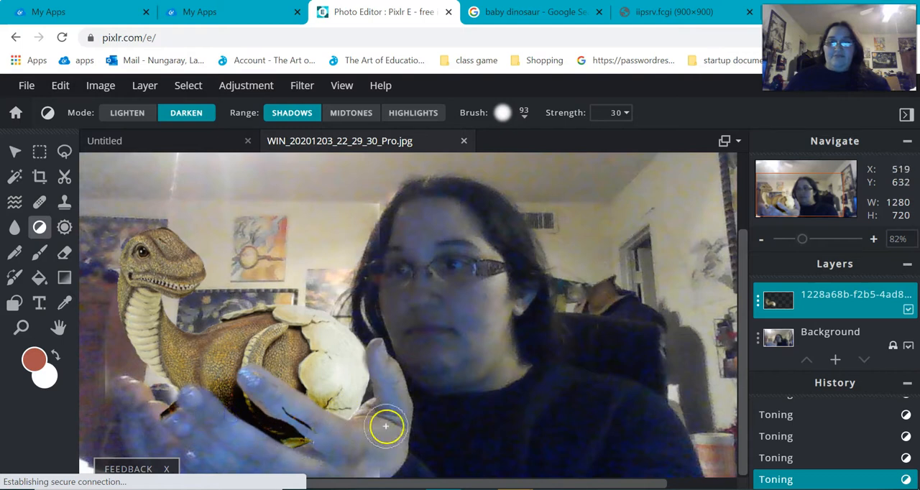
- Erase the stray dark marks over the palm and thumb with the 47 px eraser
{"action": "left_click", "coordinate": [65, 252]}
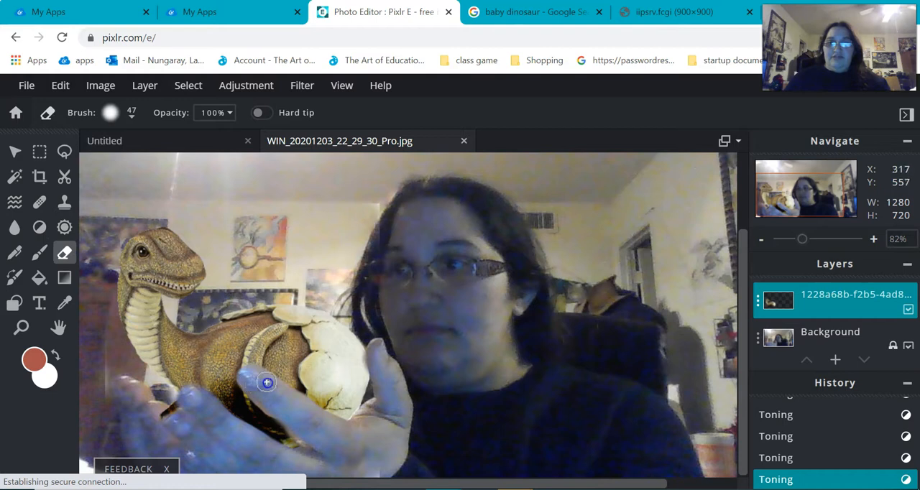
{"action": "left_click", "coordinate": [379, 373]}
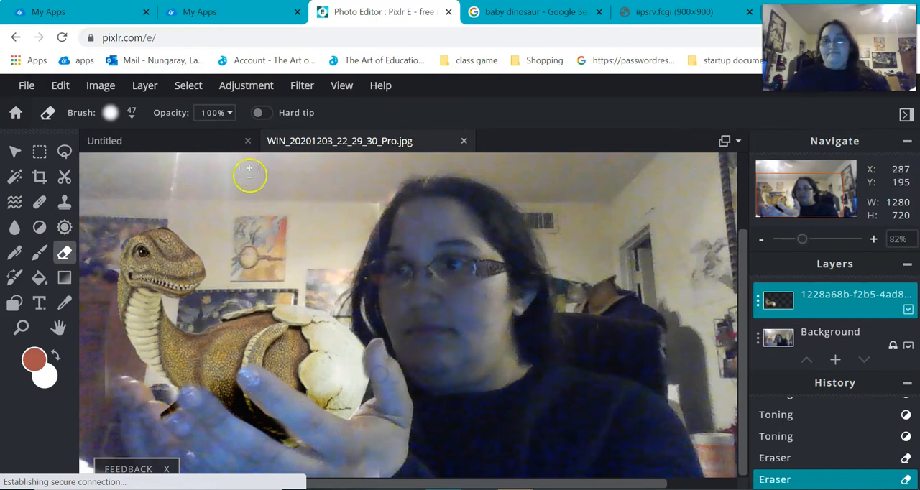
- Darken the shadows on the eggshell edge beside the thumb with the 93 px Dodge/Burn brush
{"action": "left_click", "coordinate": [41, 234]}
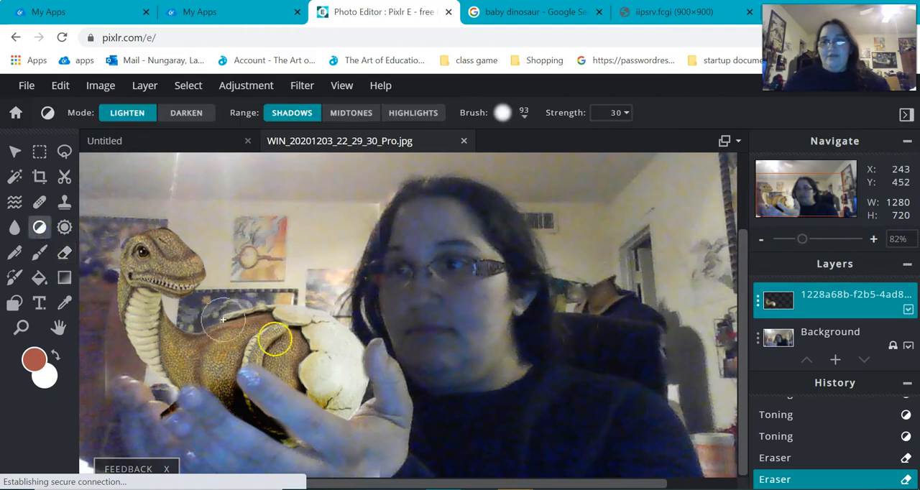
{"action": "left_click", "coordinate": [379, 372]}
{"action": "left_click", "coordinate": [184, 113]}
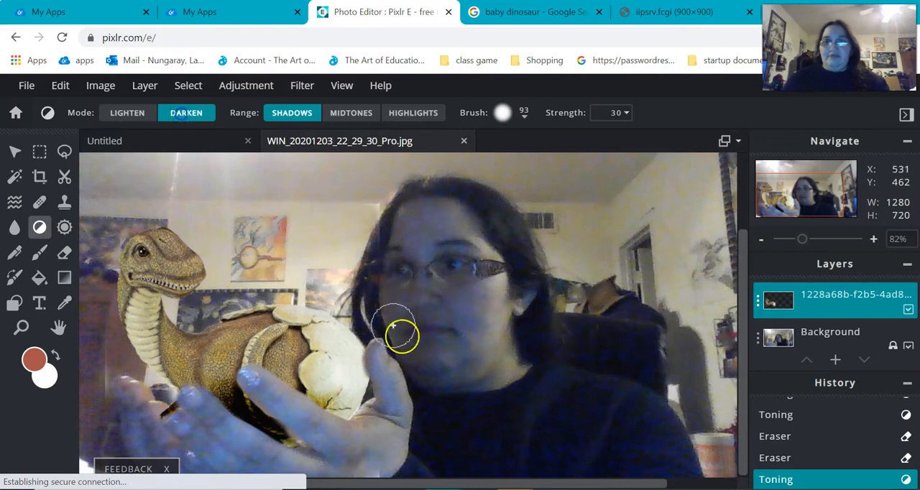
{"action": "left_click", "coordinate": [374, 359]}
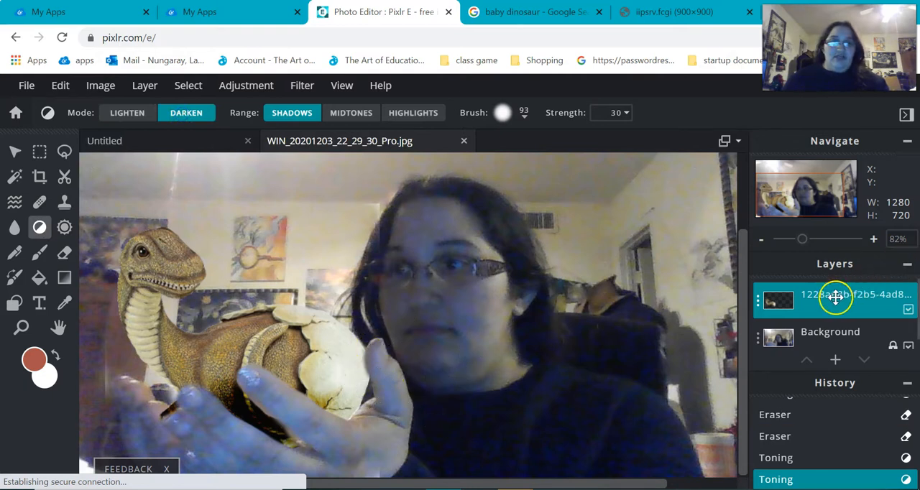
{"action": "left_click", "coordinate": [368, 369]}
{"action": "left_click", "coordinate": [366, 374]}
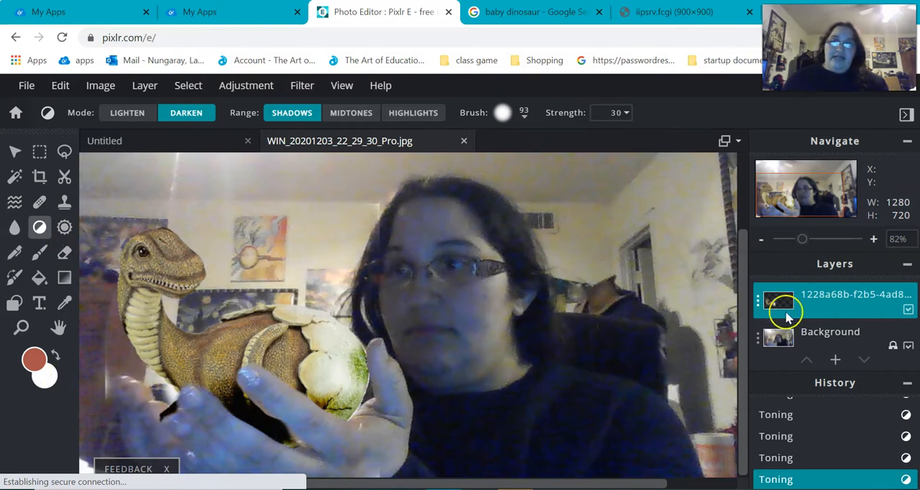
- Blur the dinosaur and egg with a 318 px brush at strength 40 to soften them like the photo
{"action": "left_click", "coordinate": [13, 228]}
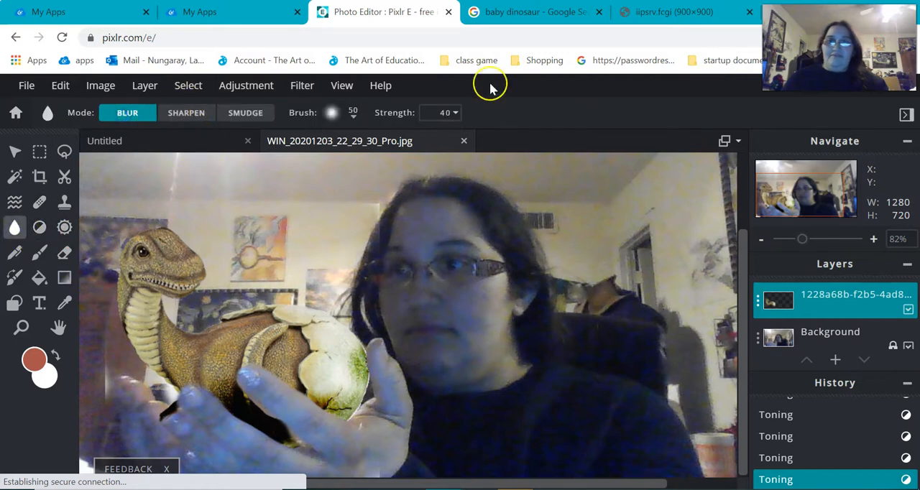
{"action": "left_click", "coordinate": [345, 140]}
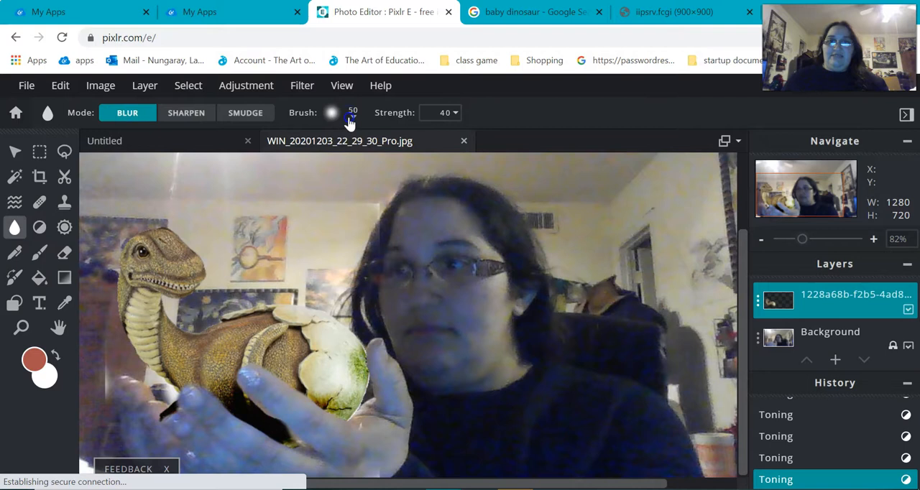
{"action": "left_click", "coordinate": [351, 115]}
{"action": "left_click_drag", "start_coordinate": [345, 166], "coordinate": [379, 166]}
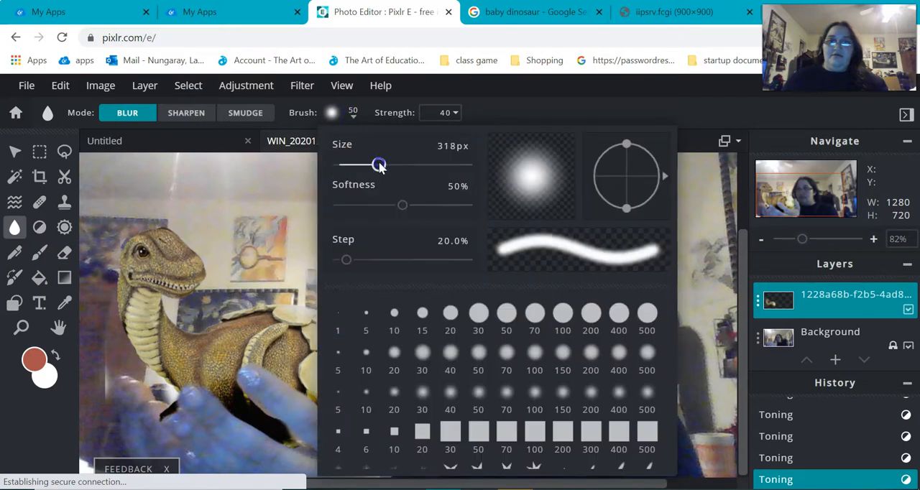
{"action": "left_click", "coordinate": [492, 108]}
{"action": "mouse_move", "coordinate": [204, 287]}
{"action": "left_mouse_down"}
{"action": "mouse_move", "coordinate": [174, 414]}
{"action": "mouse_move", "coordinate": [408, 383]}
{"action": "mouse_move", "coordinate": [255, 366]}
{"action": "mouse_move", "coordinate": [316, 355]}
{"action": "left_mouse_up"}
{"action": "left_click_drag", "start_coordinate": [344, 392], "coordinate": [401, 405]}
{"action": "mouse_move", "coordinate": [161, 320]}
{"action": "left_mouse_down"}
{"action": "mouse_move", "coordinate": [133, 235]}
{"action": "mouse_move", "coordinate": [106, 252]}
{"action": "left_mouse_up"}
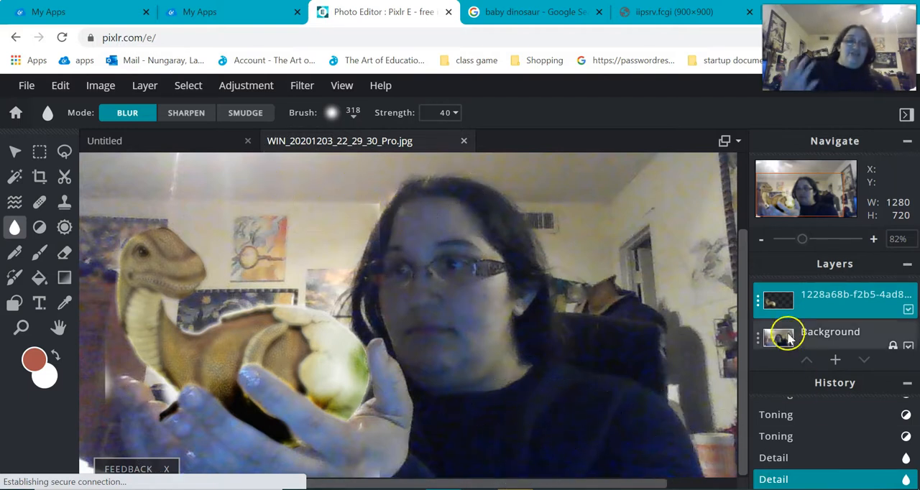
- Erase the pale halo along the dinosaur's back and the egg's edge, and undo the last eraser stroke
{"action": "left_click", "coordinate": [788, 241]}
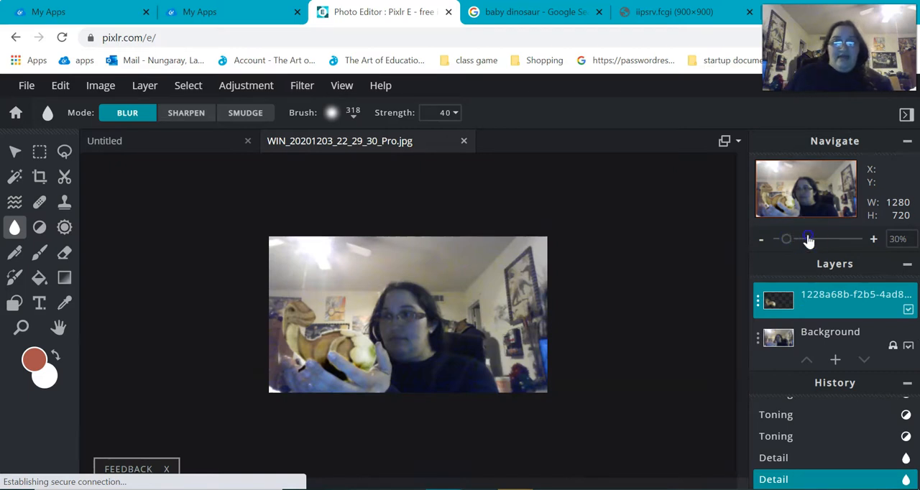
{"action": "left_click", "coordinate": [808, 241]}
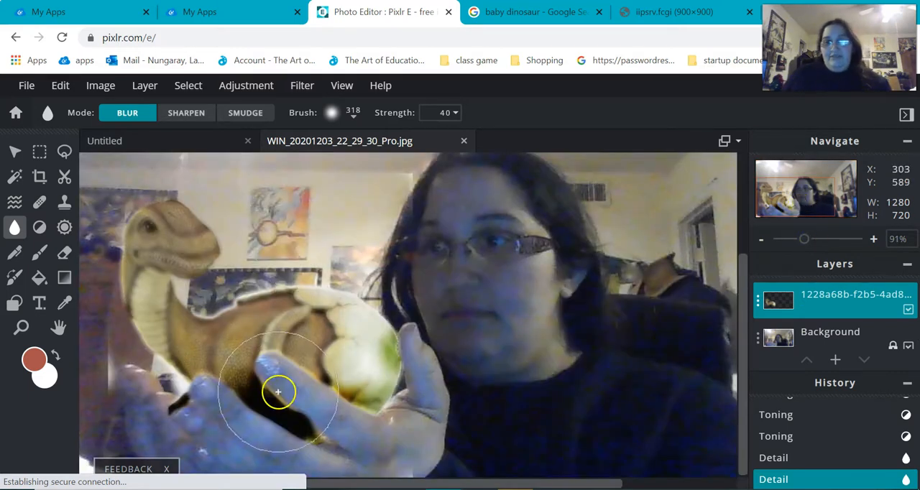
{"action": "left_click", "coordinate": [64, 255]}
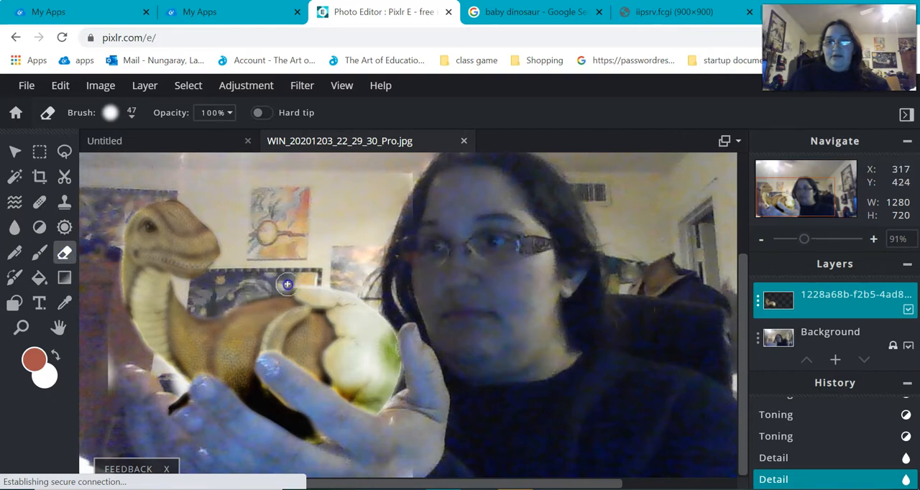
{"action": "mouse_move", "coordinate": [405, 398]}
{"action": "left_mouse_down"}
{"action": "mouse_move", "coordinate": [528, 414]}
{"action": "mouse_move", "coordinate": [534, 387]}
{"action": "mouse_move", "coordinate": [442, 425]}
{"action": "mouse_move", "coordinate": [428, 421]}
{"action": "mouse_move", "coordinate": [406, 368]}
{"action": "mouse_move", "coordinate": [452, 419]}
{"action": "mouse_move", "coordinate": [415, 274]}
{"action": "mouse_move", "coordinate": [387, 271]}
{"action": "mouse_move", "coordinate": [493, 303]}
{"action": "left_mouse_up"}
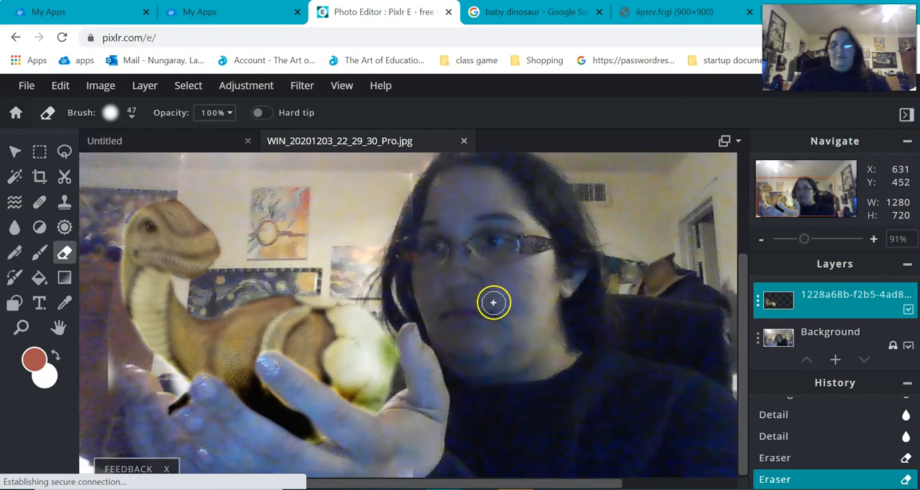
{"action": "key", "text": "ctrl+z"}
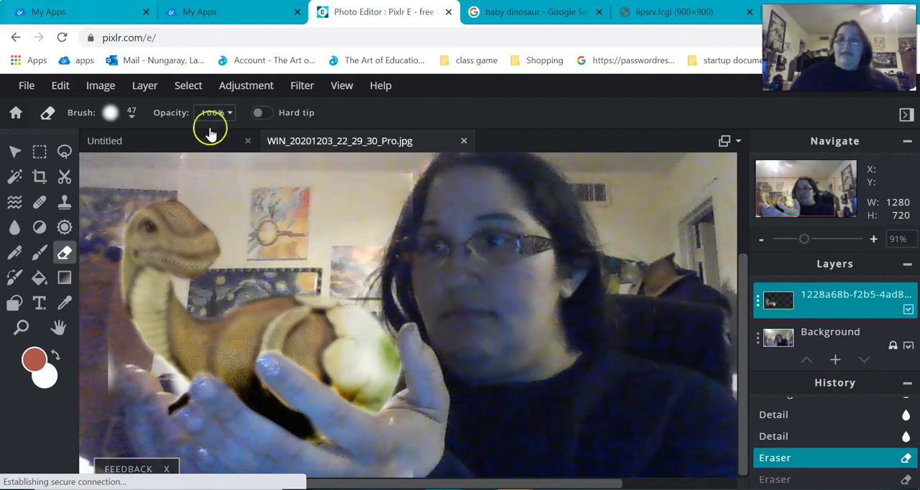
- Sharpen the dinosaur and egg using the Detail tool with a 318 px brush at strength 40
{"action": "left_click", "coordinate": [16, 227]}
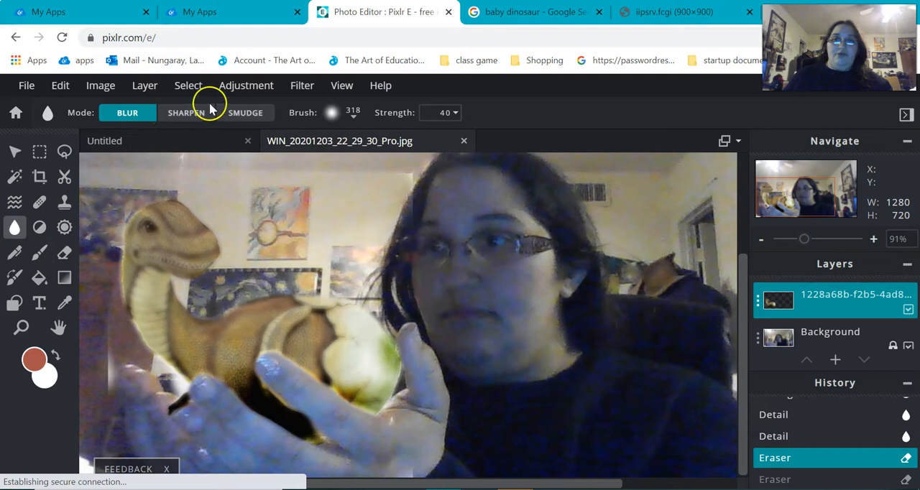
{"action": "left_click", "coordinate": [188, 113]}
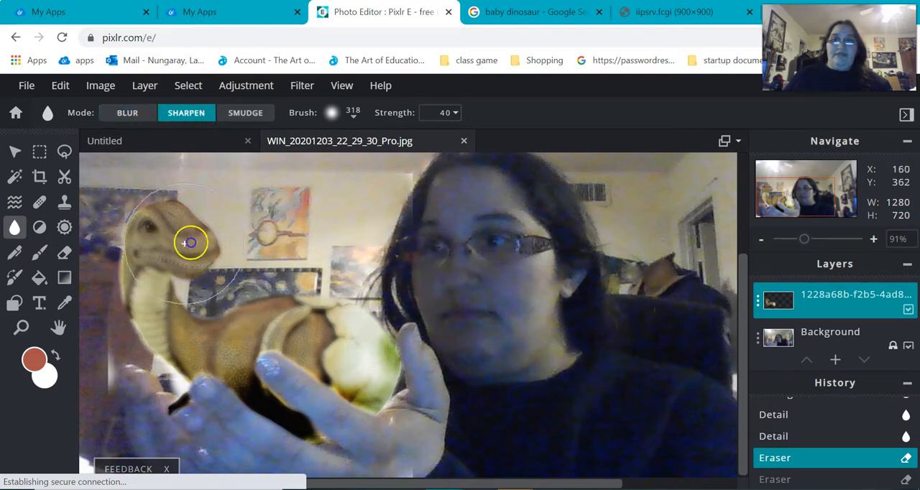
{"action": "left_click", "coordinate": [381, 349]}
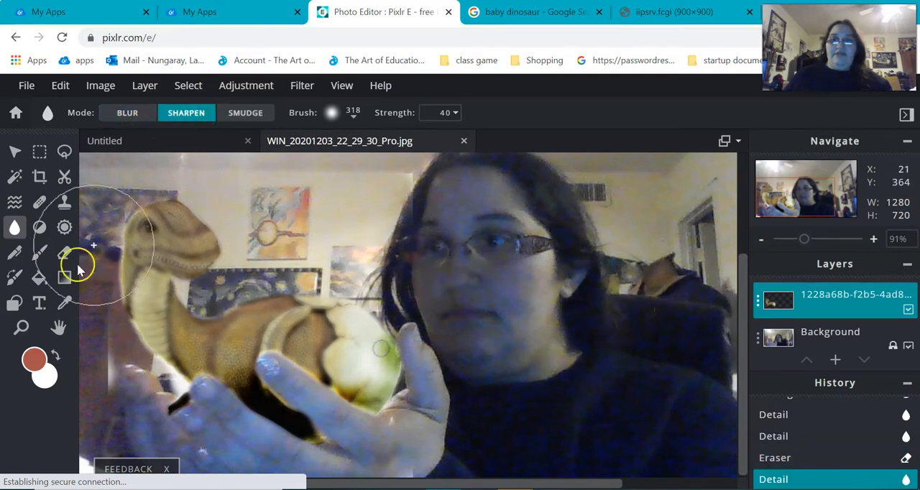
{"action": "left_click", "coordinate": [245, 113]}
- Lighten the shadows on the dinosaur's head and body with the 93 px Dodge/Burn brush at strength 30
{"action": "left_click", "coordinate": [39, 202]}
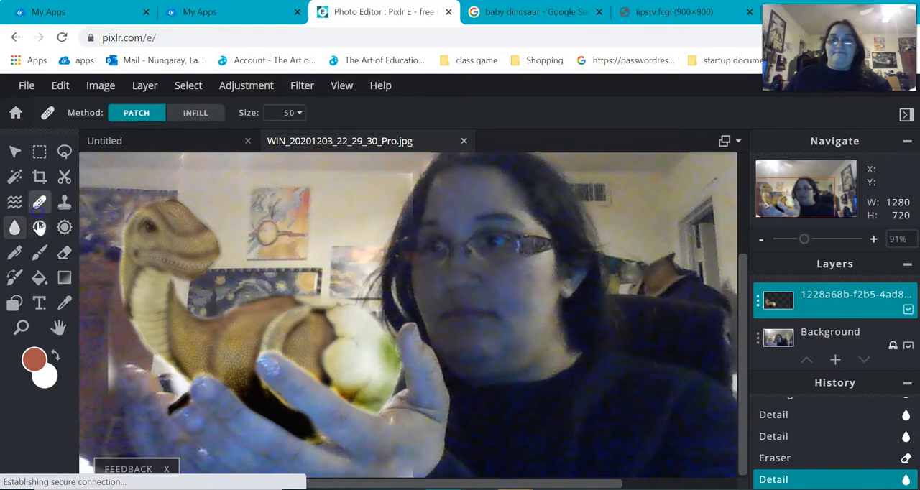
{"action": "left_click", "coordinate": [39, 227]}
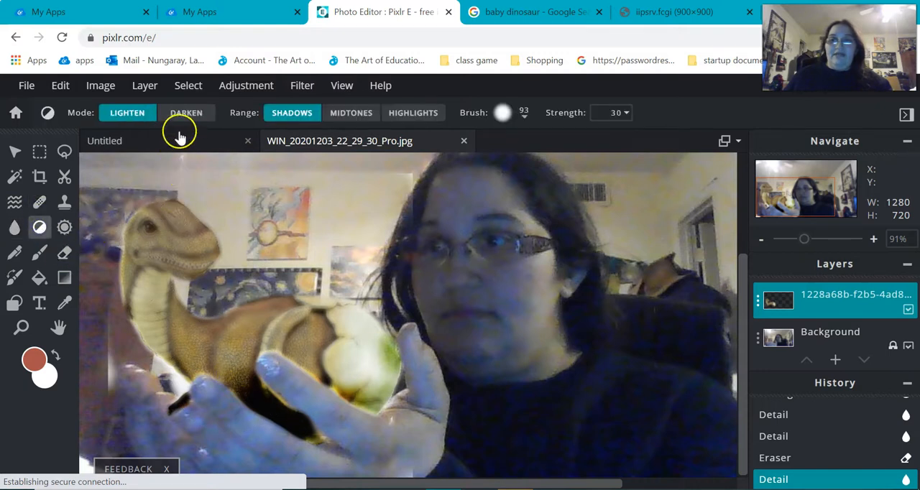
{"action": "left_click_drag", "start_coordinate": [168, 205], "coordinate": [249, 276]}
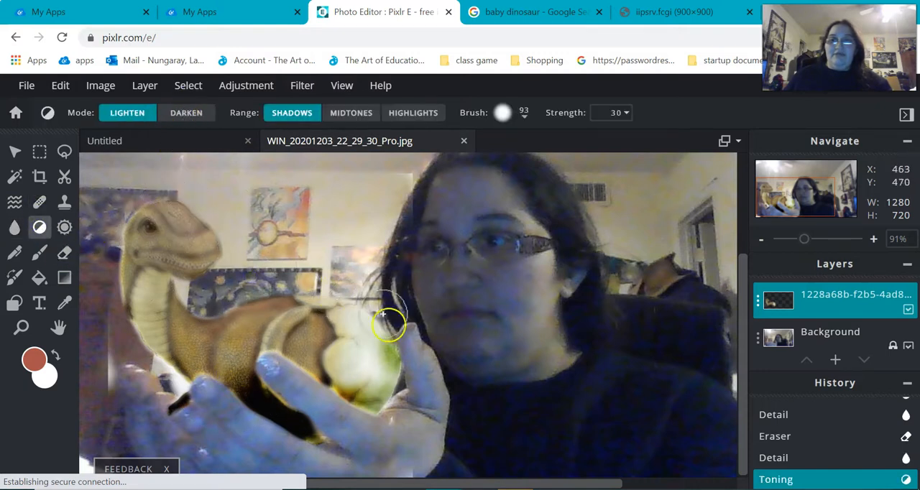
- Try darkening the shadows on the dinosaur's head, neck and underside, and undo that toning stroke
{"action": "left_click", "coordinate": [186, 112]}
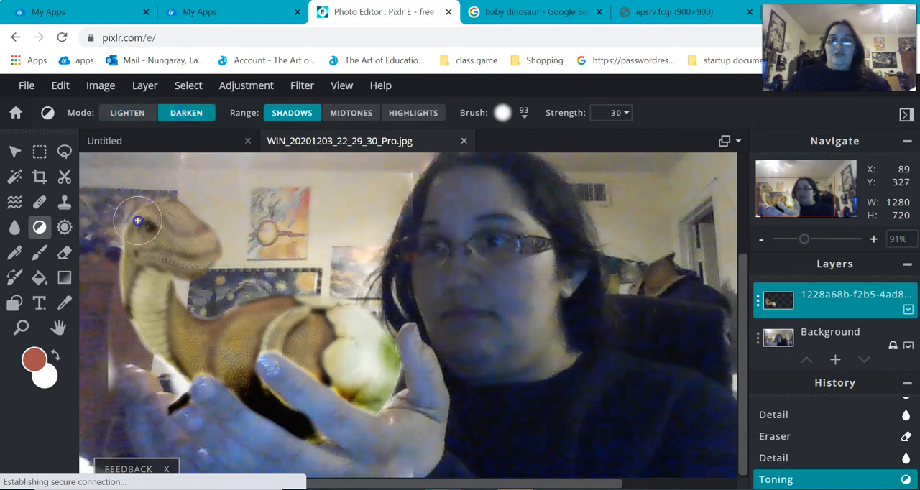
{"action": "left_click_drag", "start_coordinate": [319, 422], "coordinate": [259, 405]}
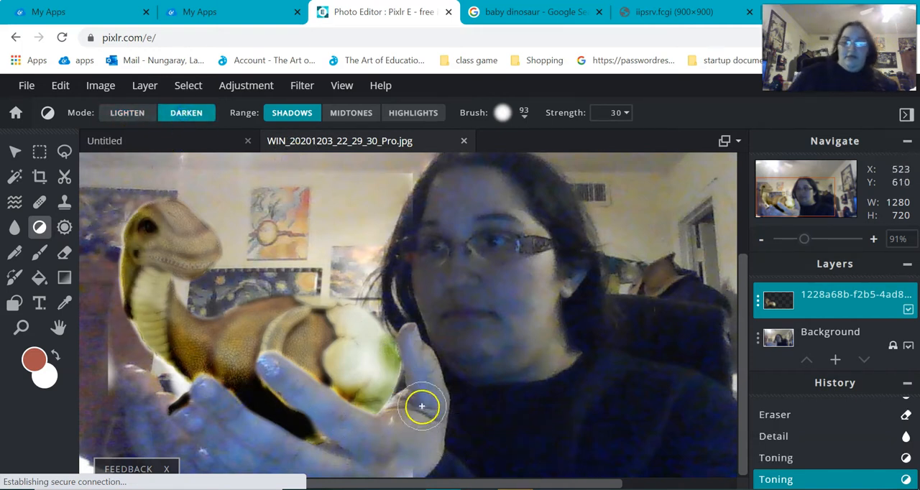
{"action": "key", "text": "ctrl+z"}
- Darken the highlights and midtones along the dinosaur's neck, underside and eggshell with the 93 px brush at strength 30
{"action": "left_click", "coordinate": [413, 113]}
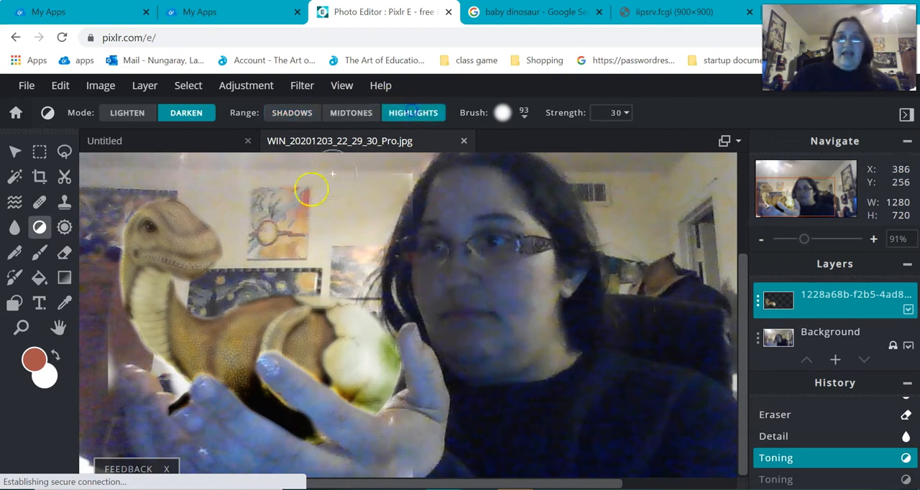
{"action": "mouse_move", "coordinate": [122, 224]}
{"action": "left_mouse_down"}
{"action": "mouse_move", "coordinate": [155, 358]}
{"action": "mouse_move", "coordinate": [229, 433]}
{"action": "left_mouse_up"}
{"action": "mouse_move", "coordinate": [237, 371]}
{"action": "left_mouse_down"}
{"action": "mouse_move", "coordinate": [192, 375]}
{"action": "mouse_move", "coordinate": [244, 392]}
{"action": "left_mouse_up"}
{"action": "left_click_drag", "start_coordinate": [486, 371], "coordinate": [362, 391]}
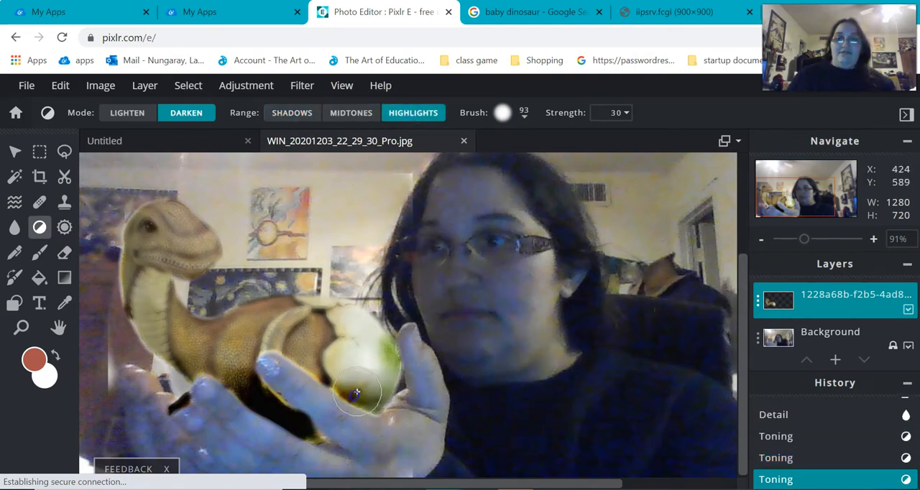
{"action": "left_click", "coordinate": [346, 113]}
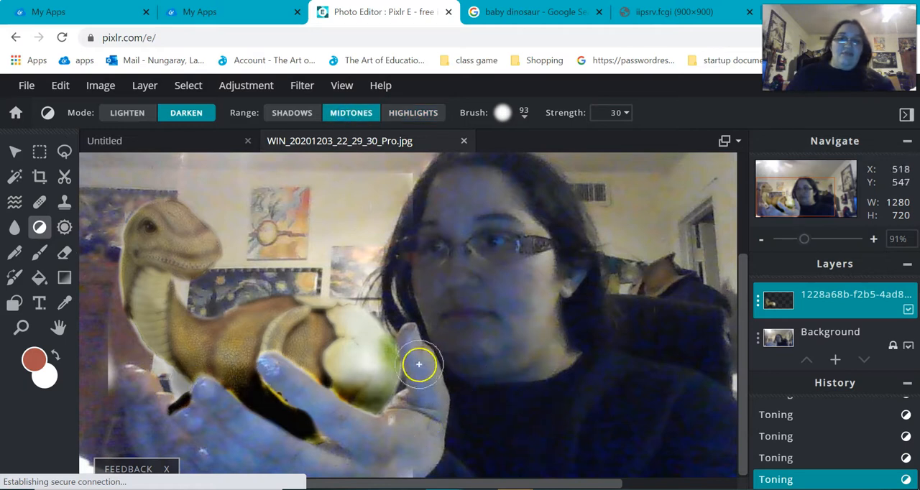
{"action": "left_click", "coordinate": [413, 113]}
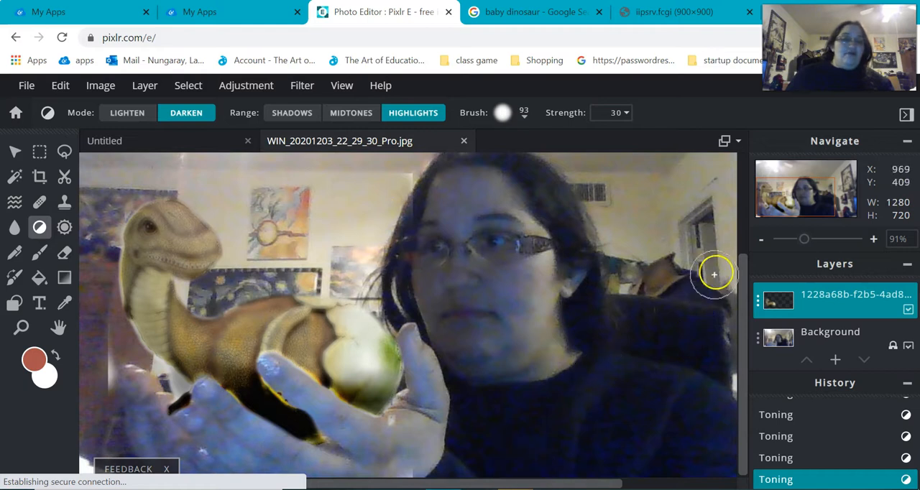
- Zoom out to 42% to review the whole composite of the dinosaur in the hands
{"action": "left_click", "coordinate": [827, 240]}
{"action": "left_click", "coordinate": [810, 239]}
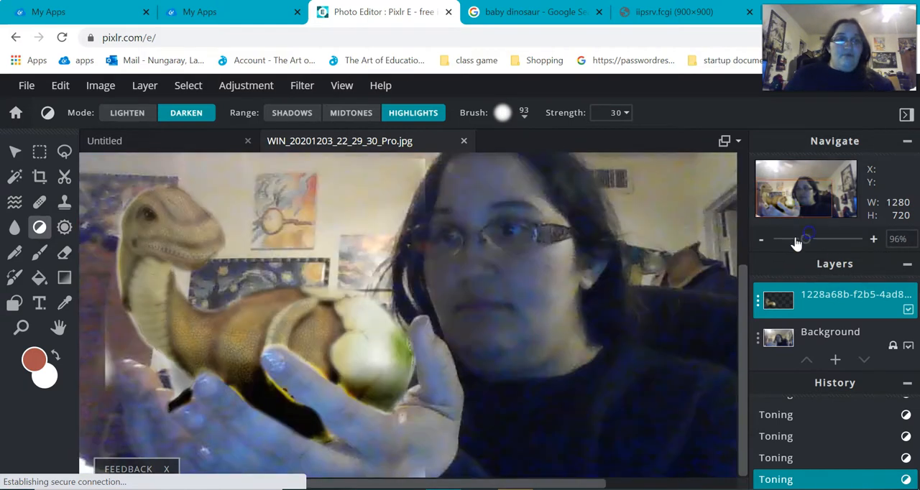
{"action": "mouse_move", "coordinate": [791, 202]}
{"action": "left_mouse_down"}
{"action": "mouse_move", "coordinate": [787, 192]}
{"action": "mouse_move", "coordinate": [781, 204]}
{"action": "left_mouse_up"}
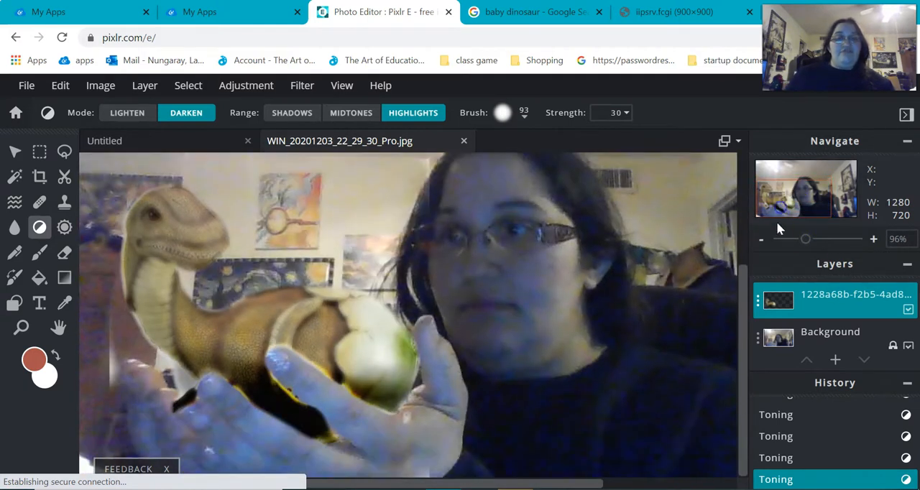
{"action": "left_click", "coordinate": [782, 240]}
{"action": "left_click_drag", "start_coordinate": [789, 250], "coordinate": [803, 250]}
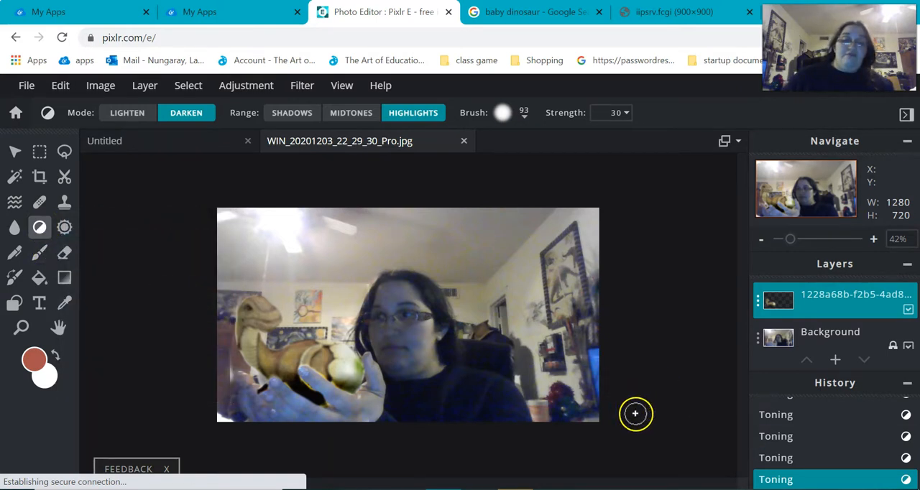
{"action": "mouse_move", "coordinate": [515, 489]}
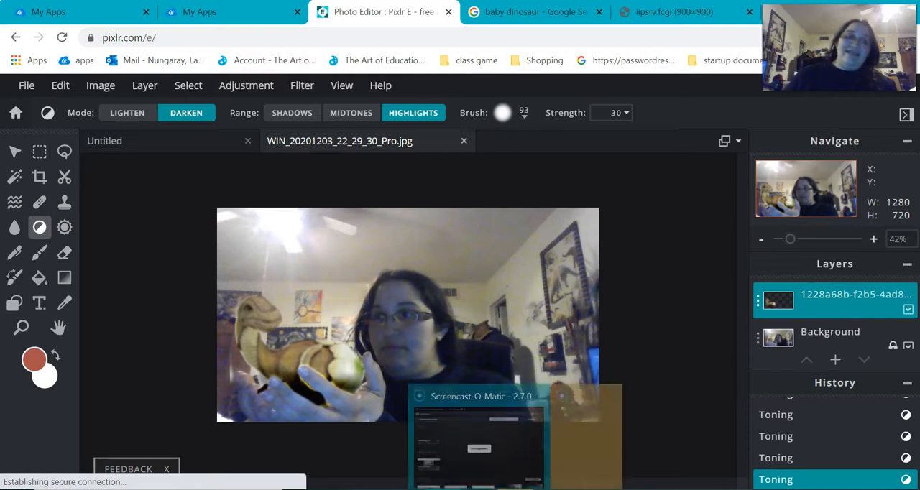